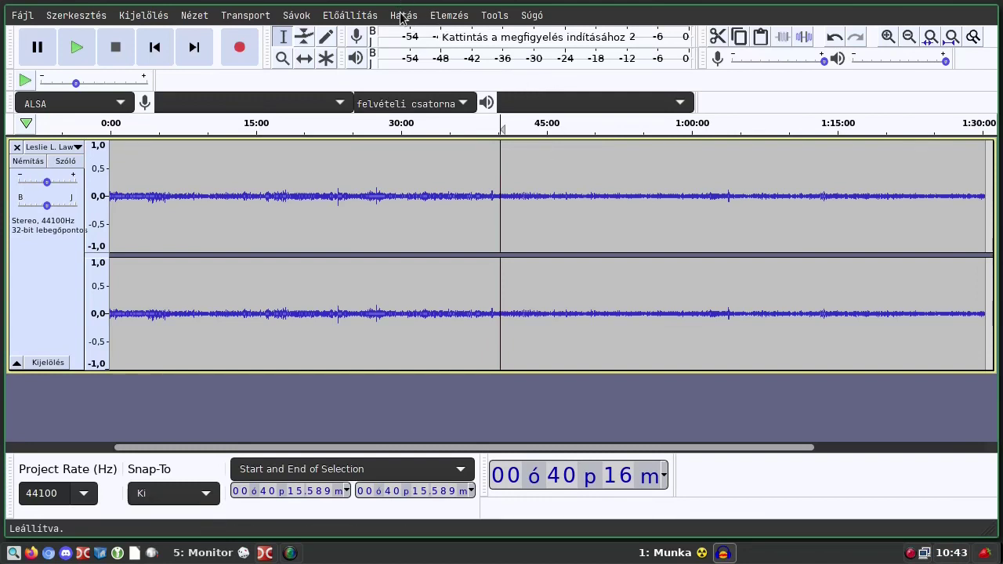
{"action": "left_click", "coordinate": [392, 16]}
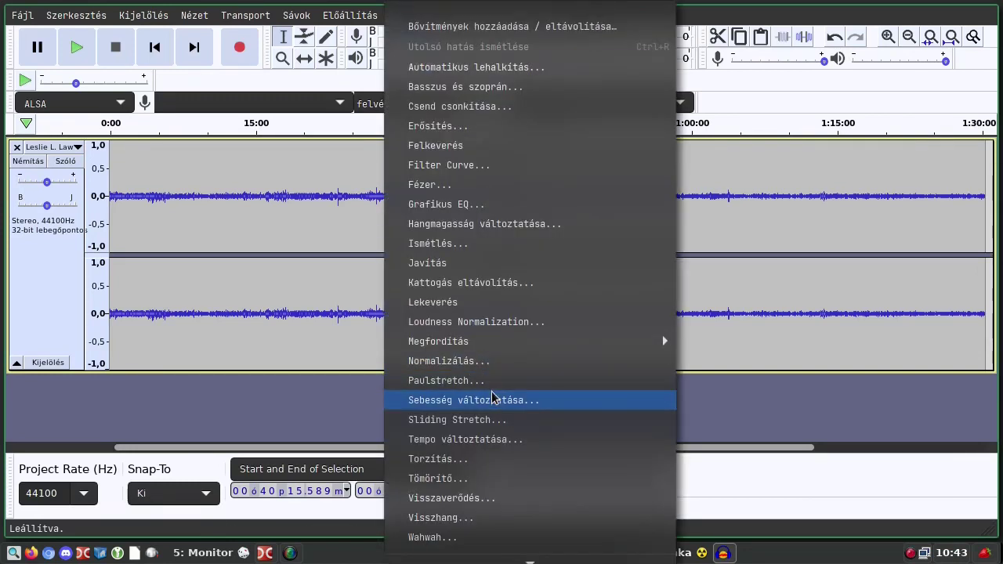
{"action": "left_click", "coordinate": [481, 361]}
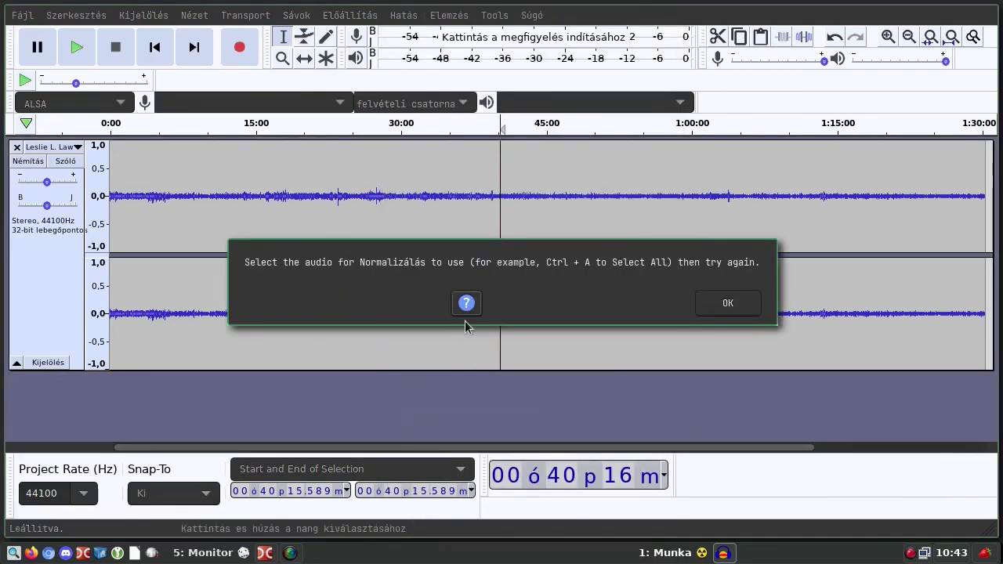
{"action": "left_click", "coordinate": [731, 310]}
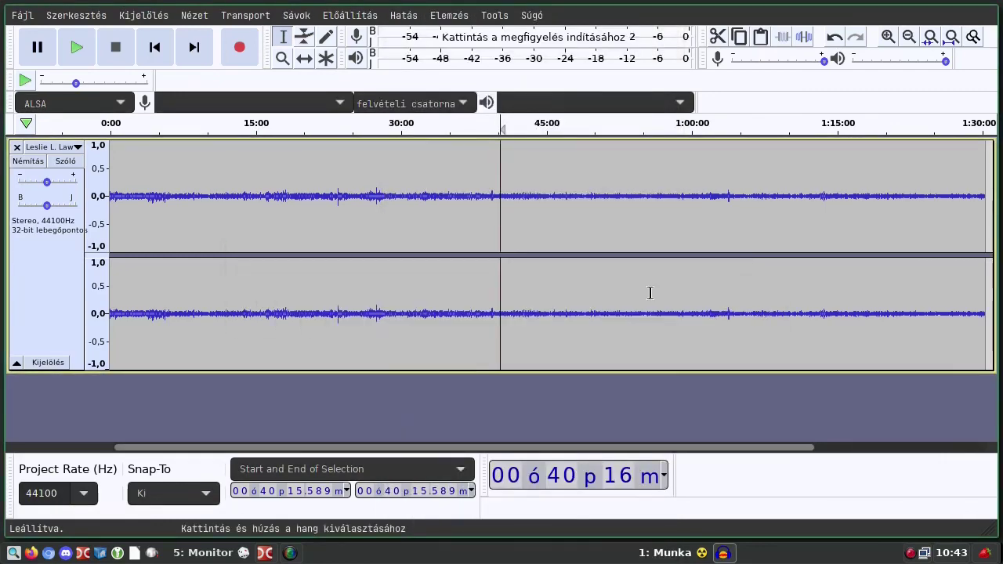
Step: Select the entire stereo track and normalize its peak amplitude to -2.0 dB, without removing DC offset
{"action": "left_click", "coordinate": [474, 286]}
{"action": "key", "text": "ctrl+a"}
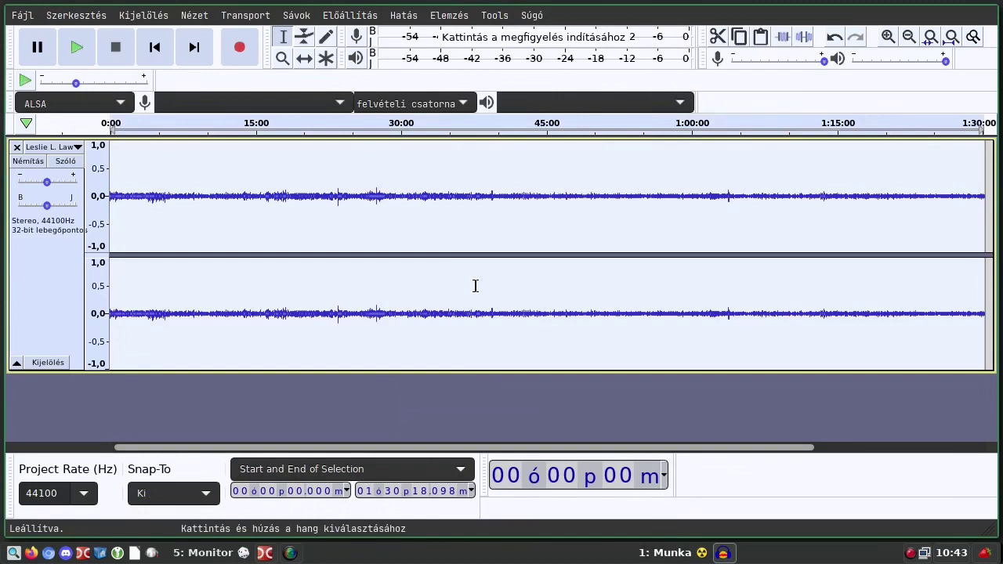
{"action": "left_click", "coordinate": [399, 18]}
{"action": "left_click", "coordinate": [475, 358]}
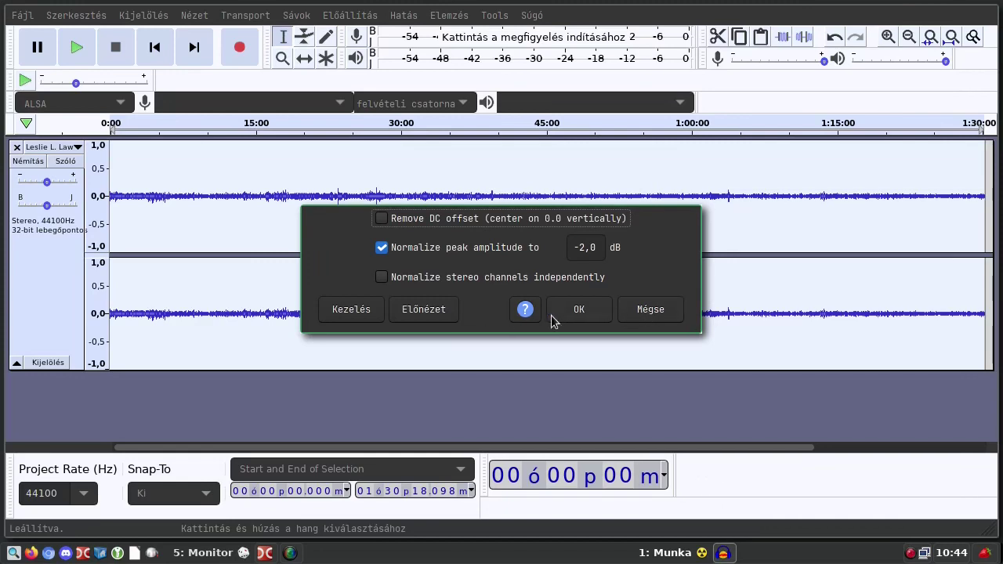
{"action": "left_click", "coordinate": [577, 311]}
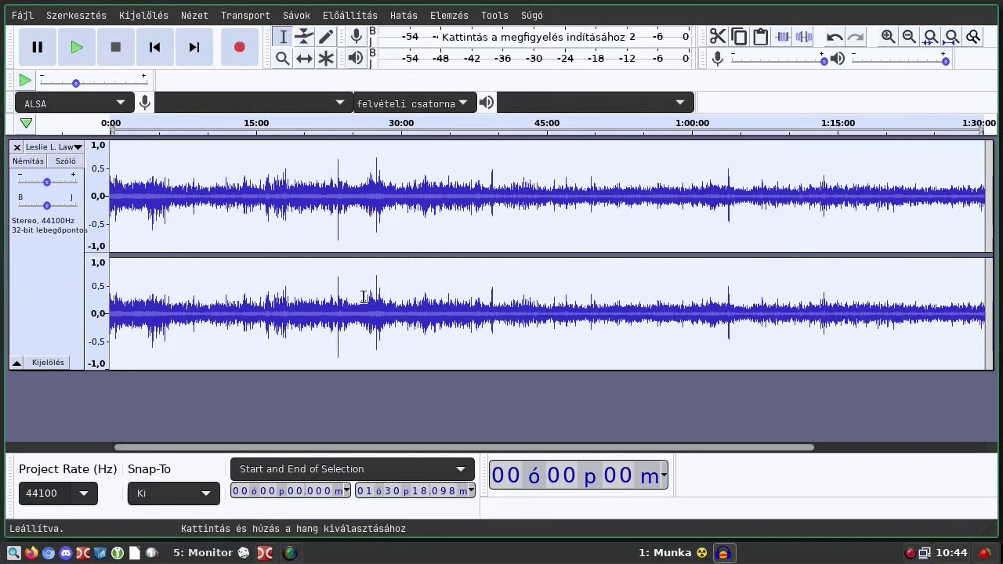
Step: Apply the Limiter to the whole track as Soft Limit at -8.10 dB with 10 ms hold and no make-up gain
{"action": "left_click", "coordinate": [363, 297]}
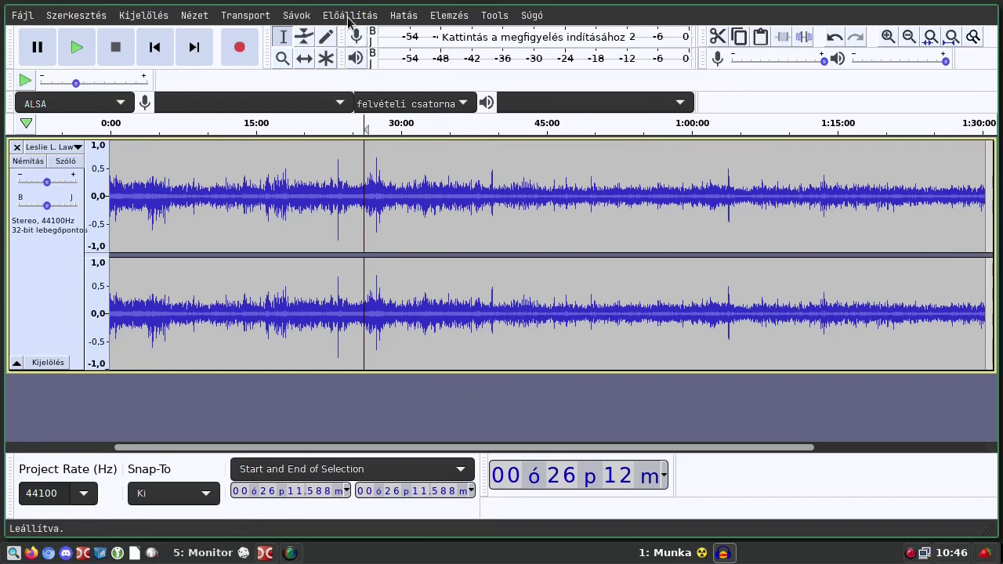
{"action": "key", "text": "ctrl+a"}
{"action": "left_click", "coordinate": [404, 15]}
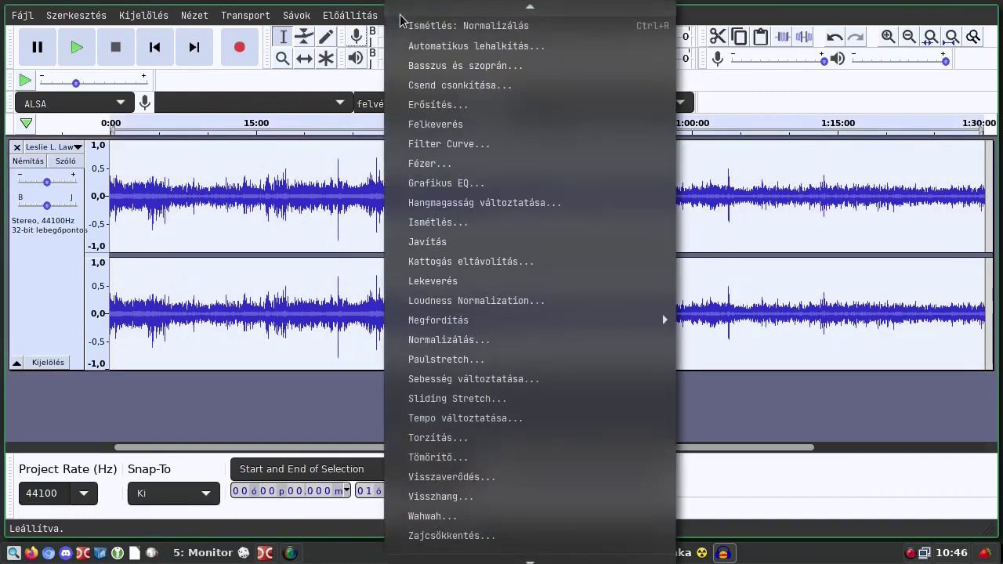
{"action": "mouse_move", "coordinate": [562, 522]}
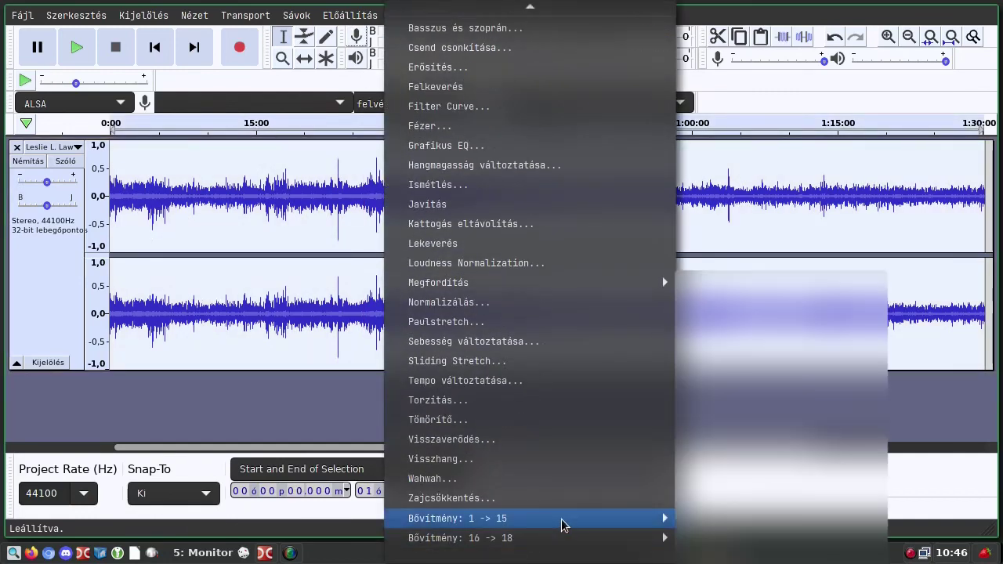
{"action": "left_click", "coordinate": [767, 403]}
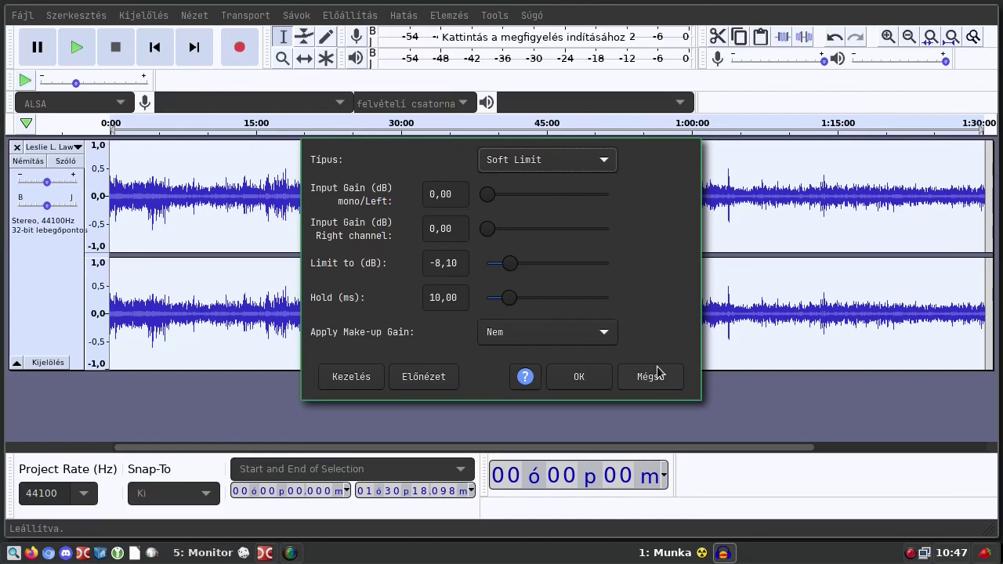
{"action": "left_click", "coordinate": [587, 377]}
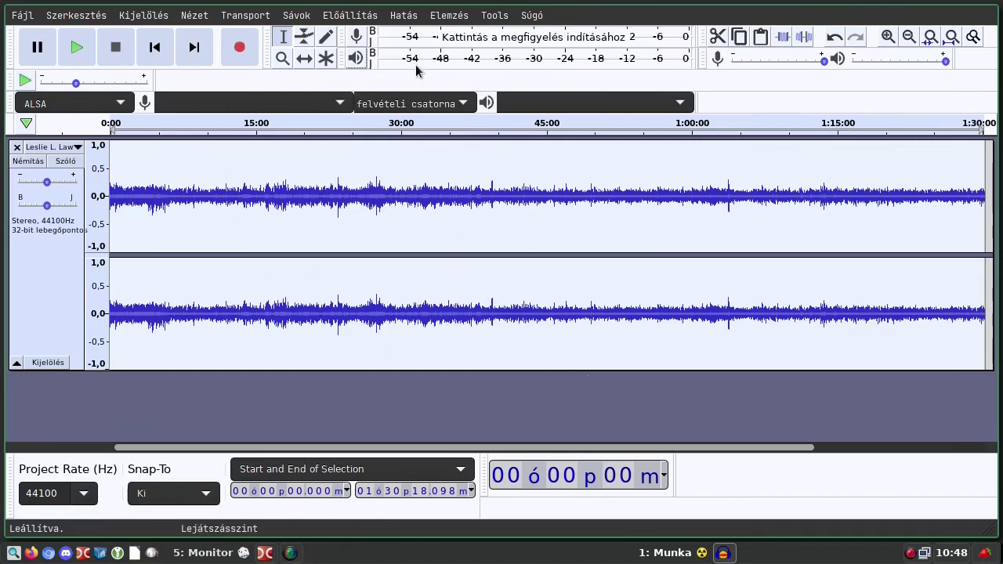
Step: Normalize the limited track's peak amplitude to -2.0 dB a second time
{"action": "left_click", "coordinate": [401, 14]}
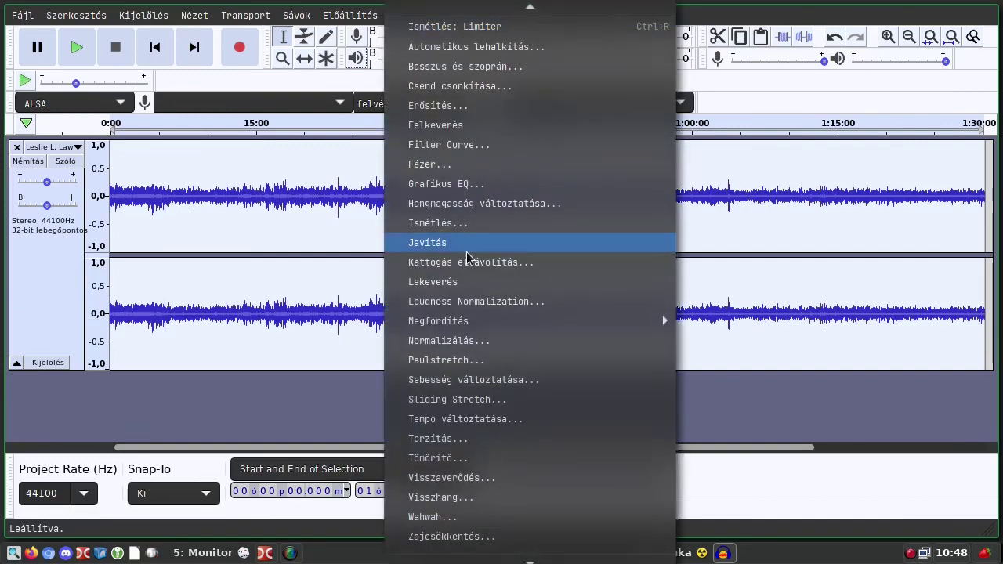
{"action": "left_click", "coordinate": [465, 340]}
{"action": "left_click", "coordinate": [578, 309]}
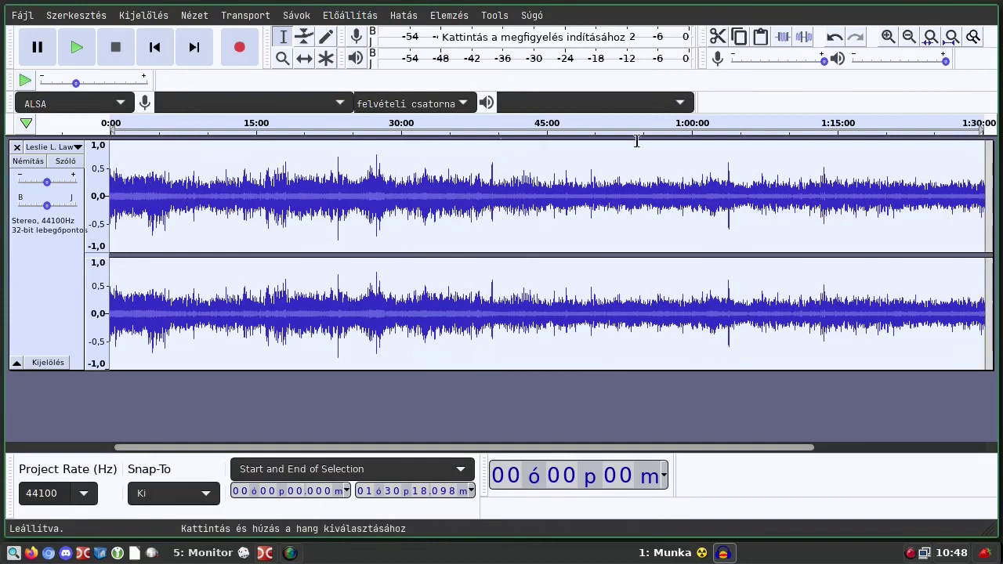
Step: Run the Limiter on the track a second time as Soft Limit at -8.10 dB with 10 ms hold
{"action": "left_click", "coordinate": [399, 16]}
{"action": "mouse_move", "coordinate": [559, 519]}
{"action": "left_click", "coordinate": [755, 398]}
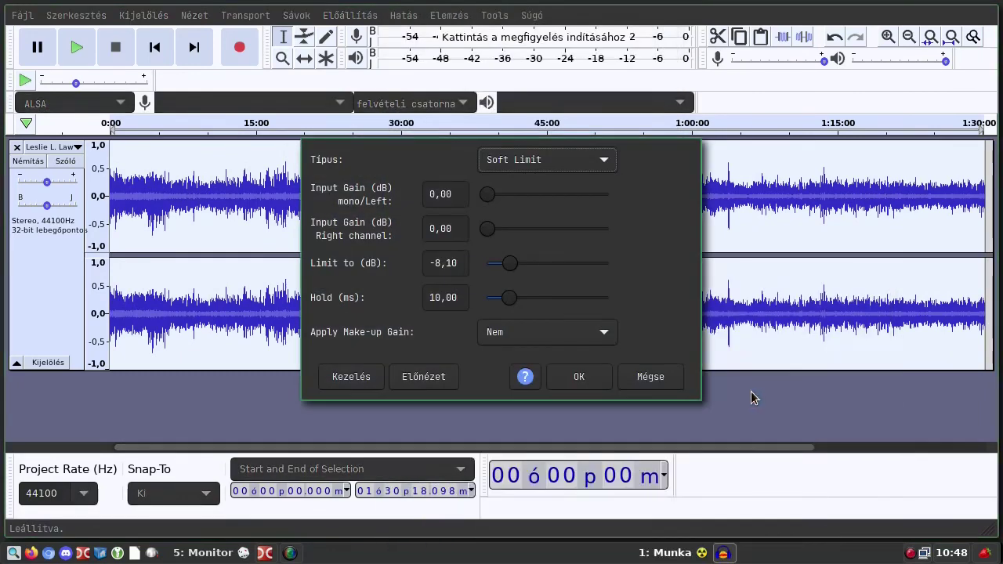
{"action": "left_click", "coordinate": [582, 378]}
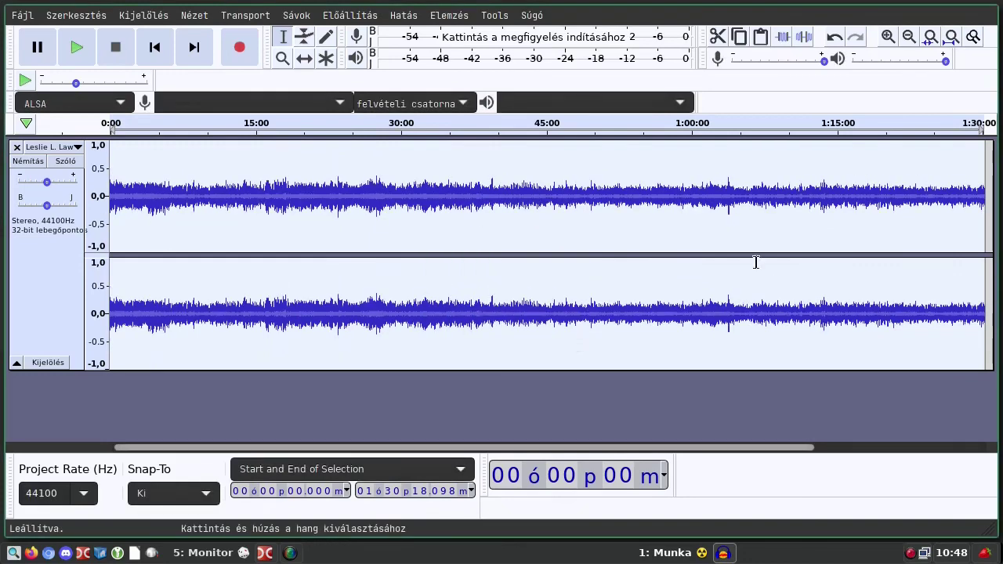
Step: Normalize the whole track's peak amplitude to -2.0 dB a third time
{"action": "left_click", "coordinate": [392, 15]}
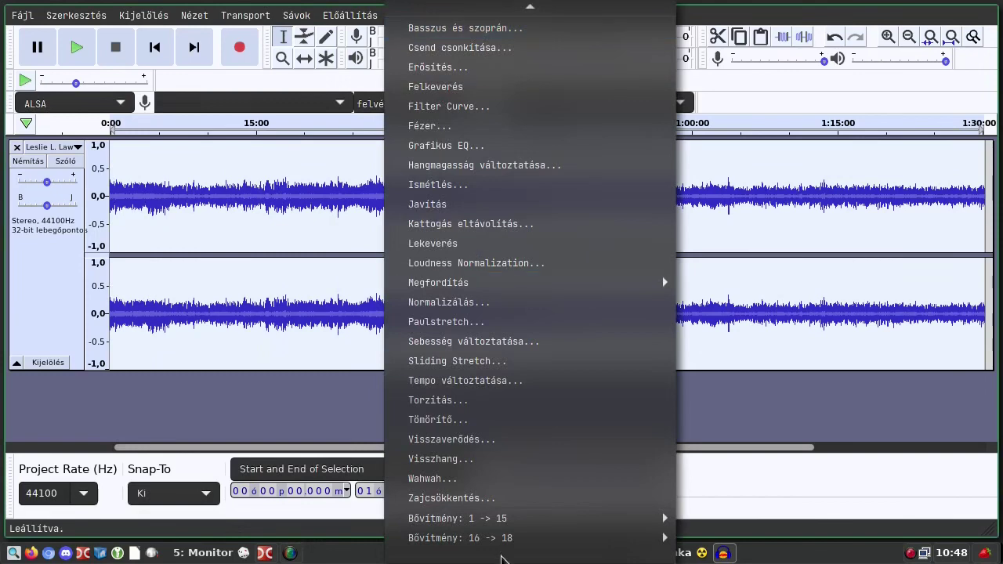
{"action": "left_click", "coordinate": [473, 303]}
{"action": "left_click", "coordinate": [578, 306]}
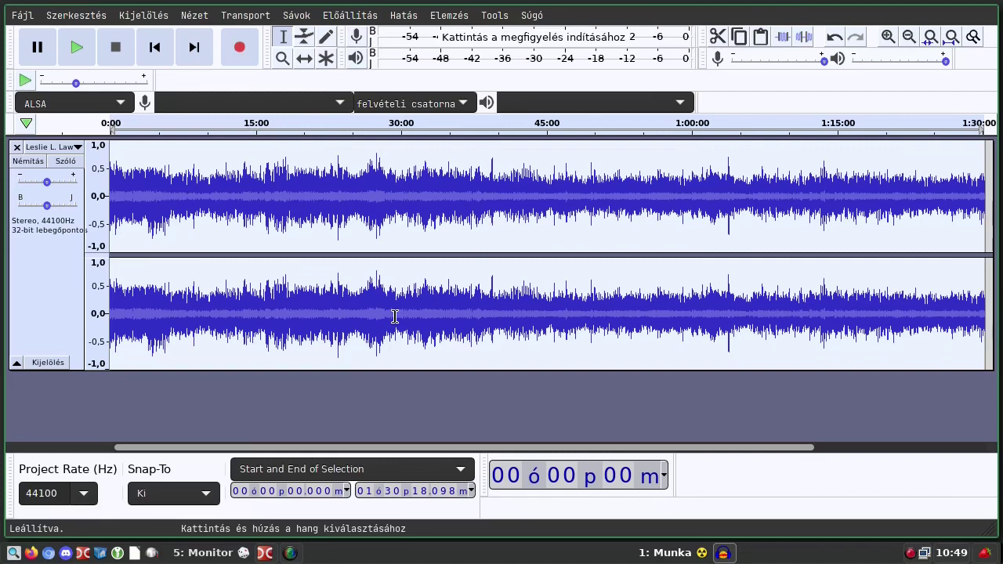
Step: Truncate silences across the track using a -20 dB threshold, 0.5 s duration and truncation of detected silence to 0.5 s
{"action": "scroll", "coordinate": [273, 279], "scroll_direction": "up", "scroll_amount": 6}
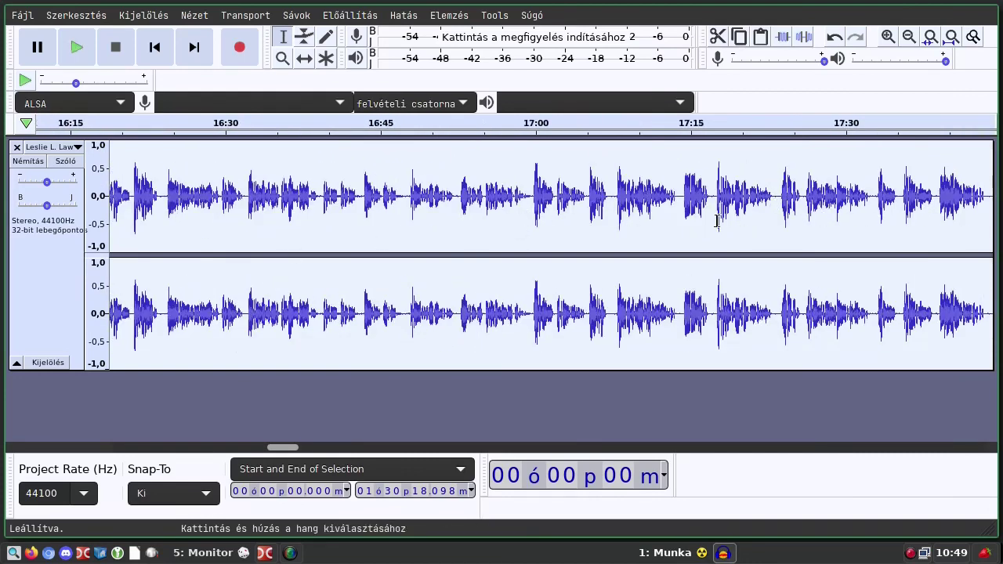
{"action": "left_click_drag", "start_coordinate": [282, 448], "coordinate": [292, 448]}
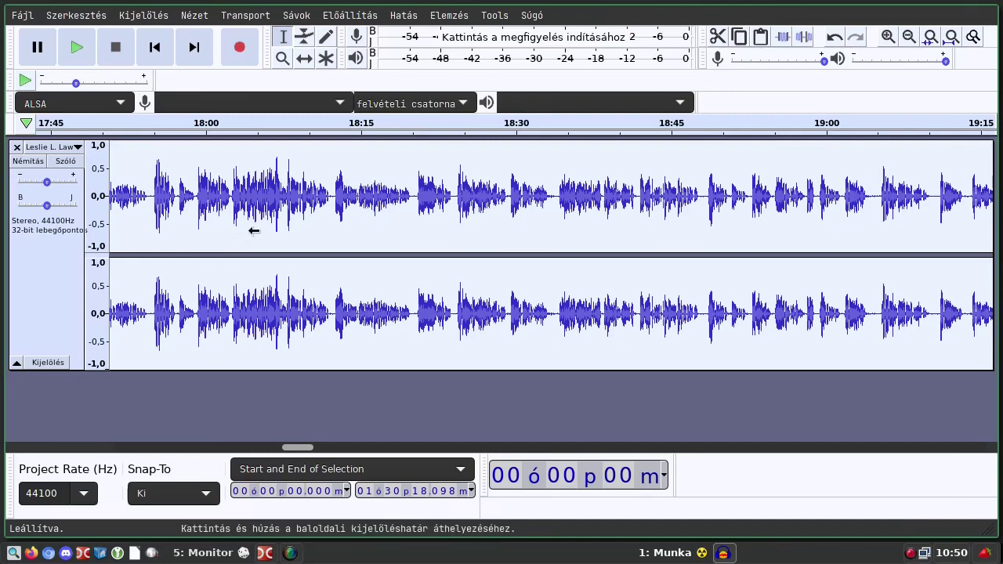
{"action": "left_click", "coordinate": [403, 16]}
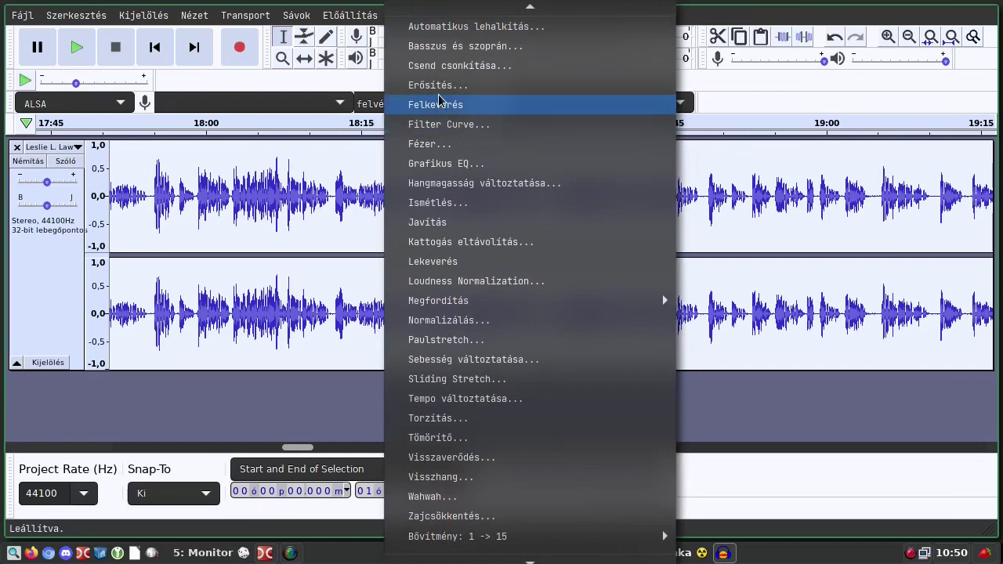
{"action": "left_click", "coordinate": [452, 66]}
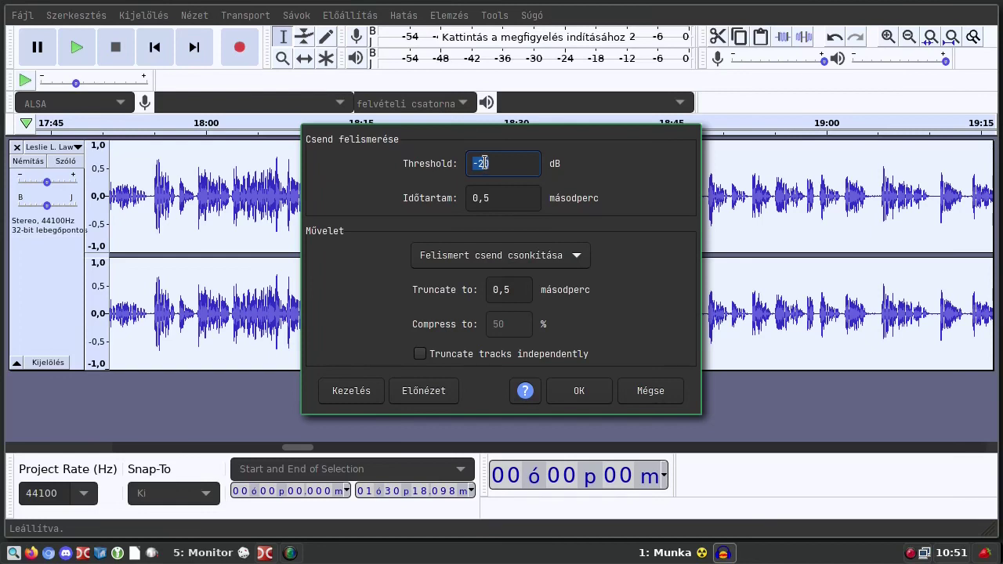
{"action": "left_click", "coordinate": [532, 198]}
{"action": "left_click", "coordinate": [506, 254]}
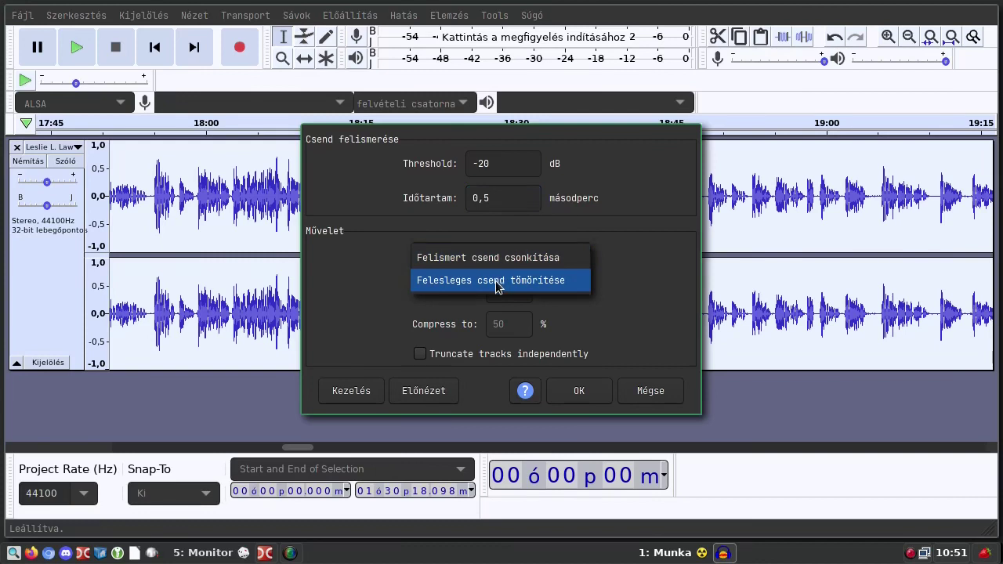
{"action": "left_click", "coordinate": [495, 280]}
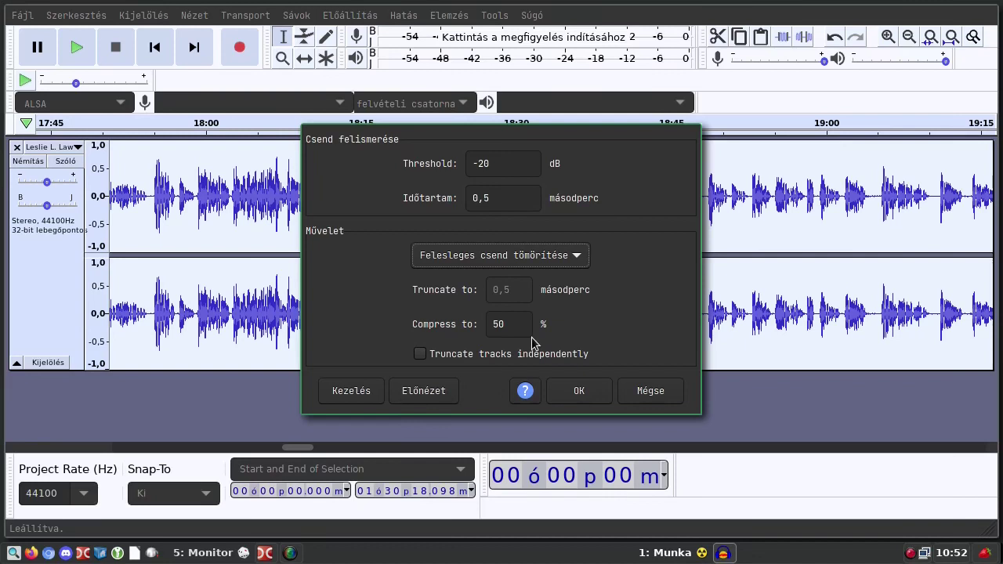
{"action": "left_click", "coordinate": [488, 255]}
{"action": "left_click", "coordinate": [497, 237]}
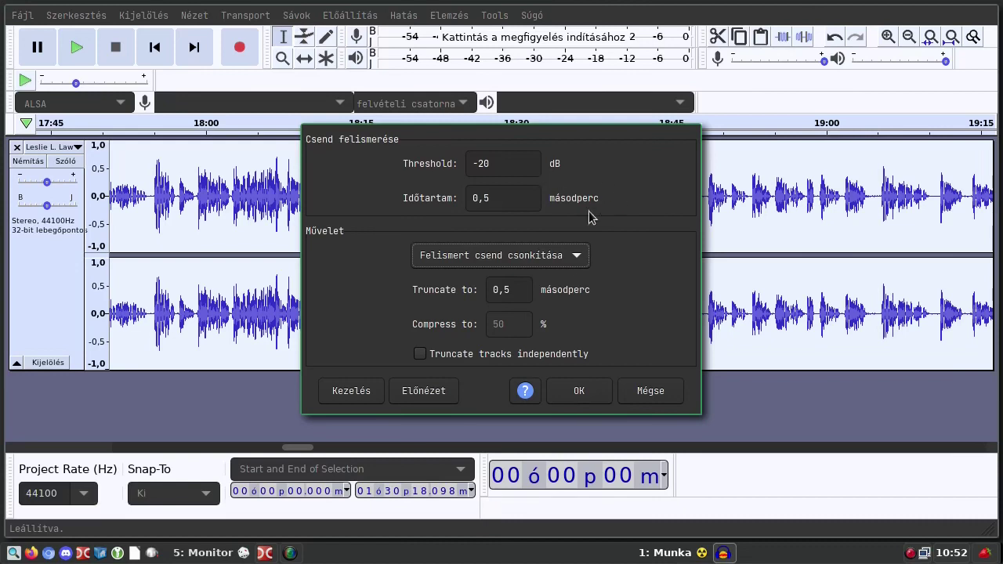
{"action": "left_click", "coordinate": [581, 394]}
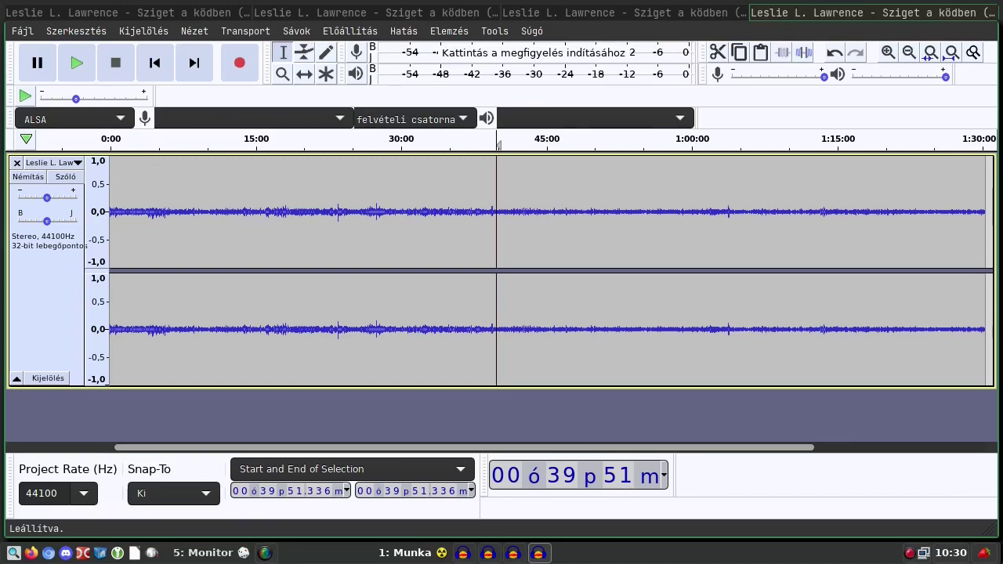
Step: Open the macro manager and create a new macro named Teszt
{"action": "left_click", "coordinate": [491, 32]}
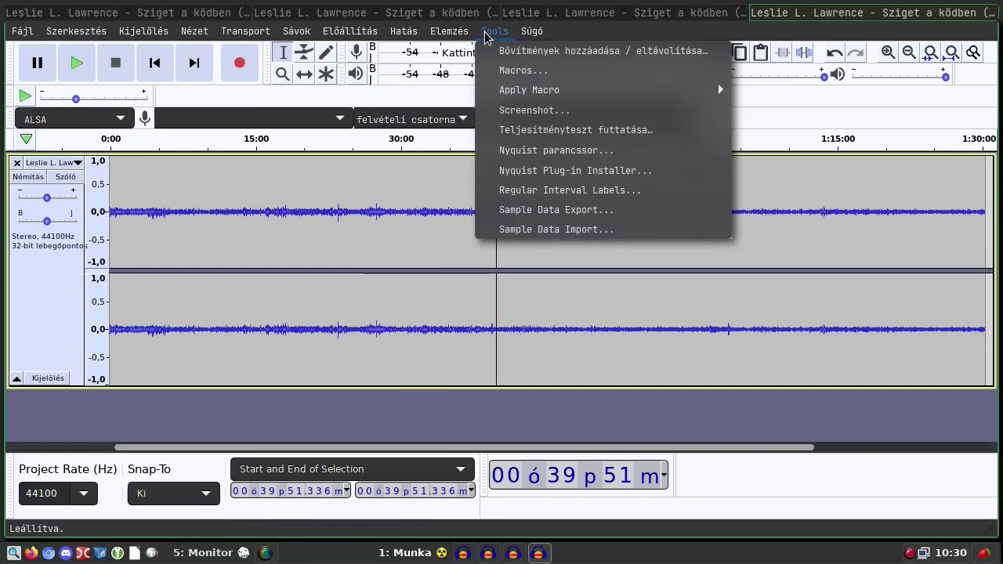
{"action": "left_click", "coordinate": [540, 72]}
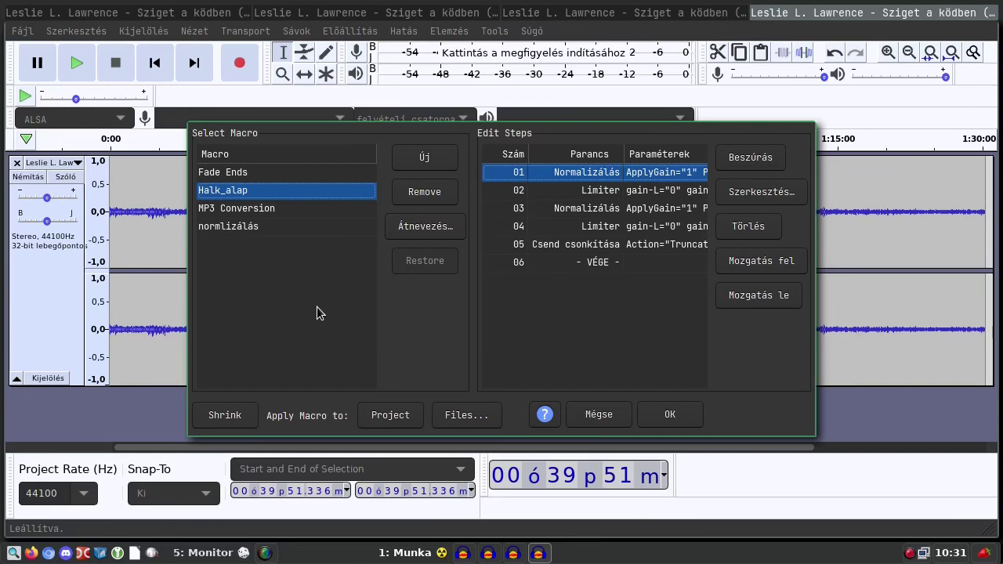
{"action": "left_click", "coordinate": [425, 166]}
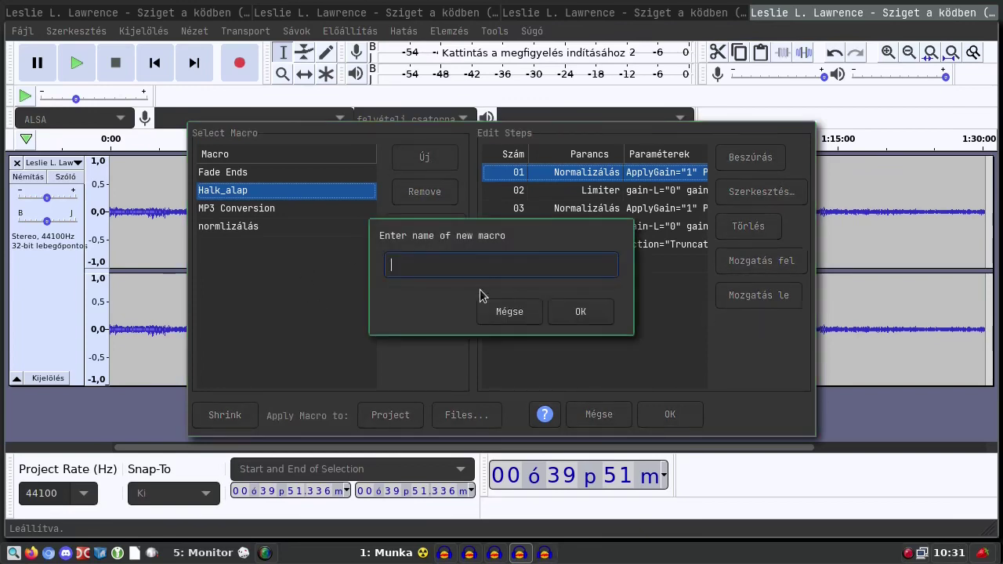
{"action": "type", "text": "Teszt"}
{"action": "left_click", "coordinate": [577, 313]}
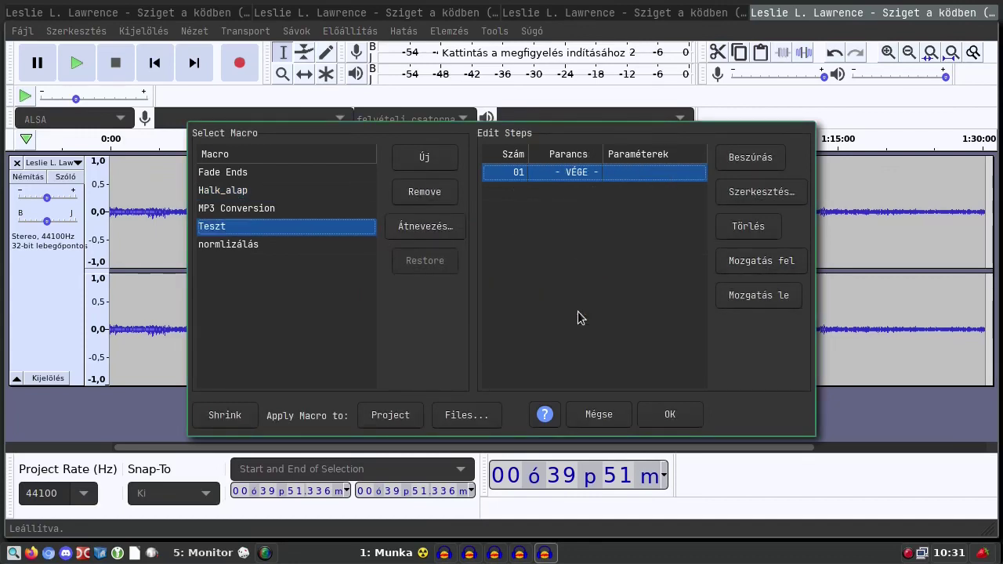
Step: Insert the Normalizálás command as the first step of the Teszt macro
{"action": "left_click", "coordinate": [753, 163]}
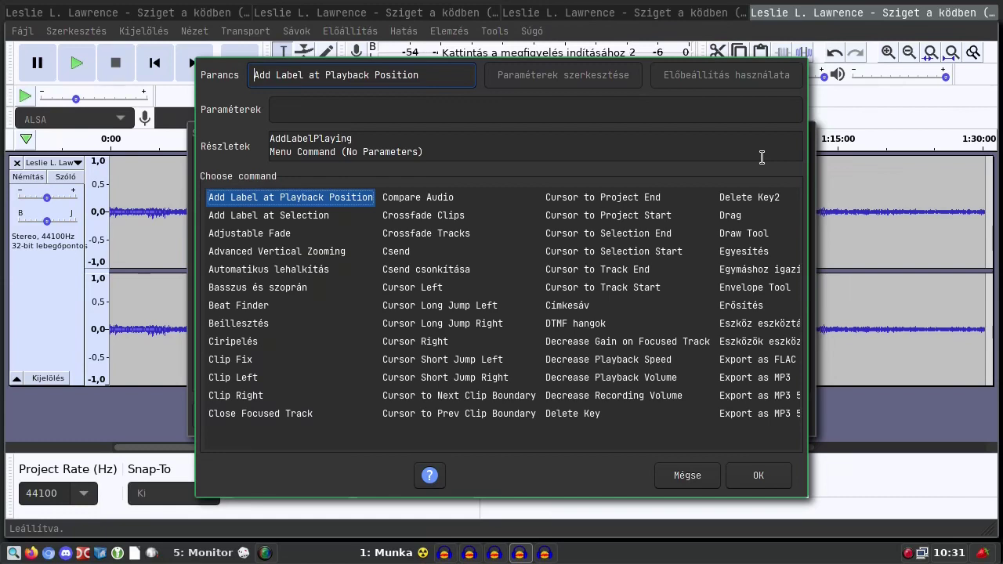
{"action": "mouse_move", "coordinate": [253, 449]}
{"action": "left_click_drag", "start_coordinate": [250, 448], "coordinate": [522, 441]}
{"action": "left_click", "coordinate": [478, 270]}
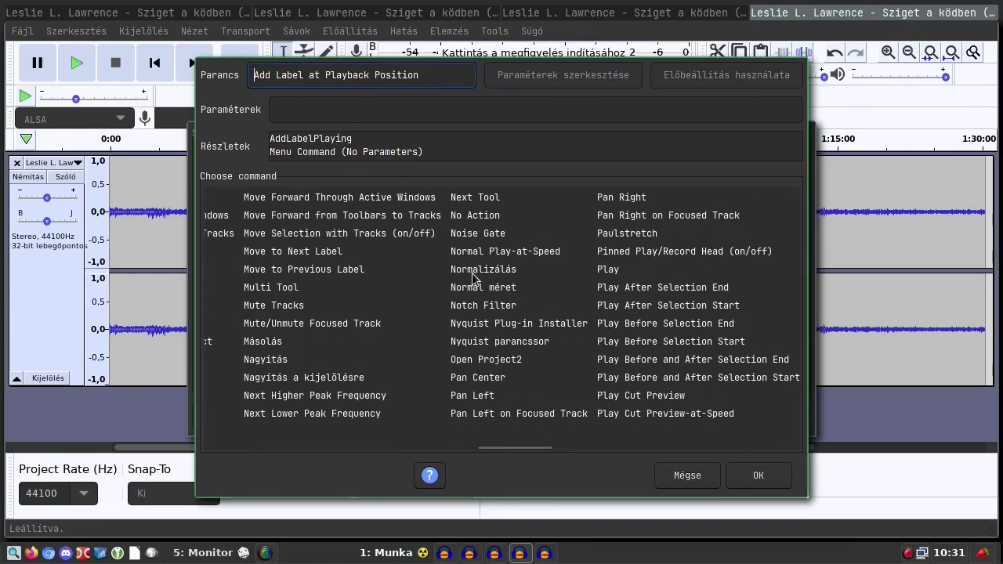
{"action": "left_click", "coordinate": [754, 476]}
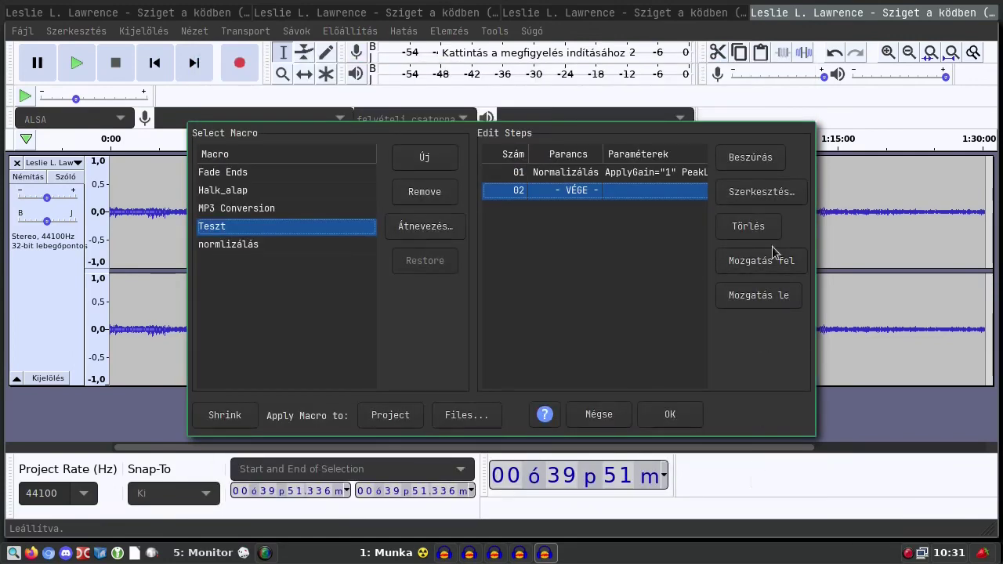
Step: Insert two more Normalizálás commands into the Teszt macro as steps 02 and 03
{"action": "left_click", "coordinate": [759, 159]}
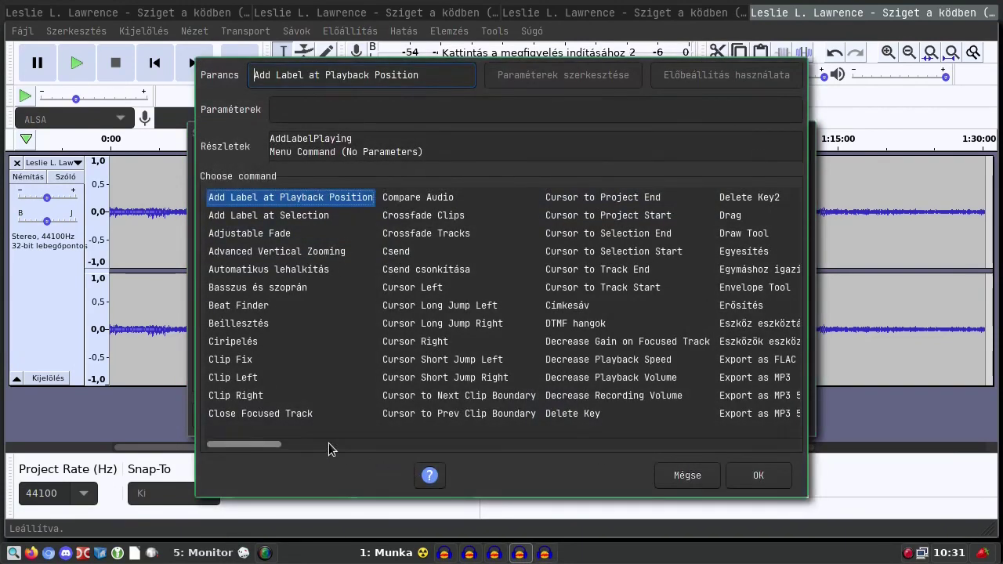
{"action": "scroll", "coordinate": [306, 448], "scroll_direction": "right", "scroll_amount": 2}
{"action": "left_click_drag", "start_coordinate": [305, 448], "coordinate": [501, 445]}
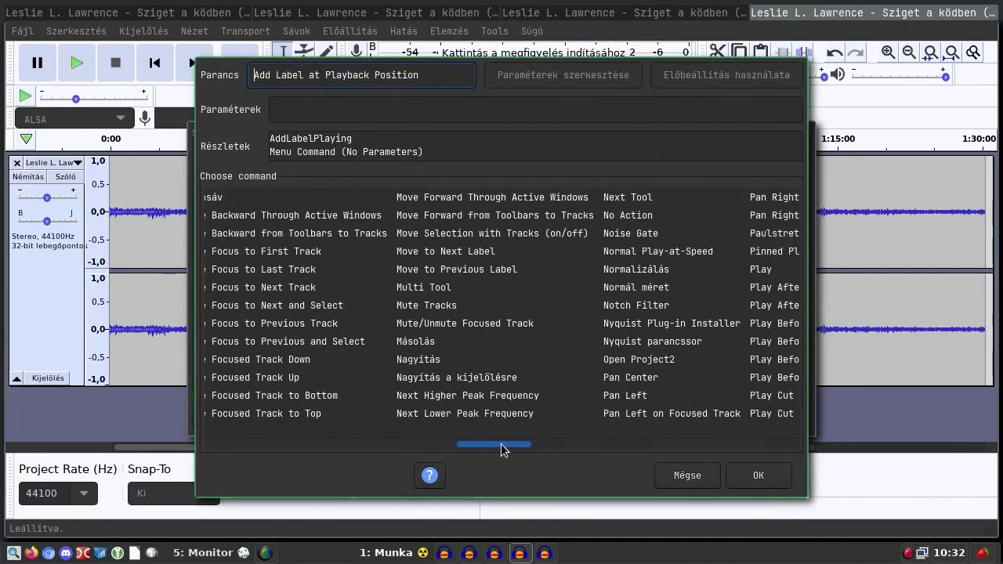
{"action": "left_click", "coordinate": [652, 269]}
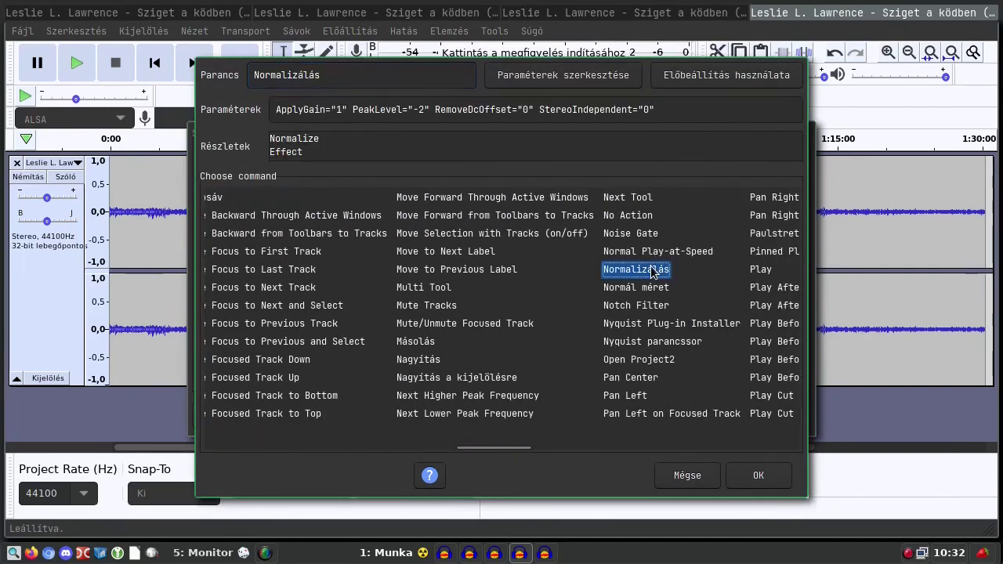
{"action": "left_click", "coordinate": [763, 476]}
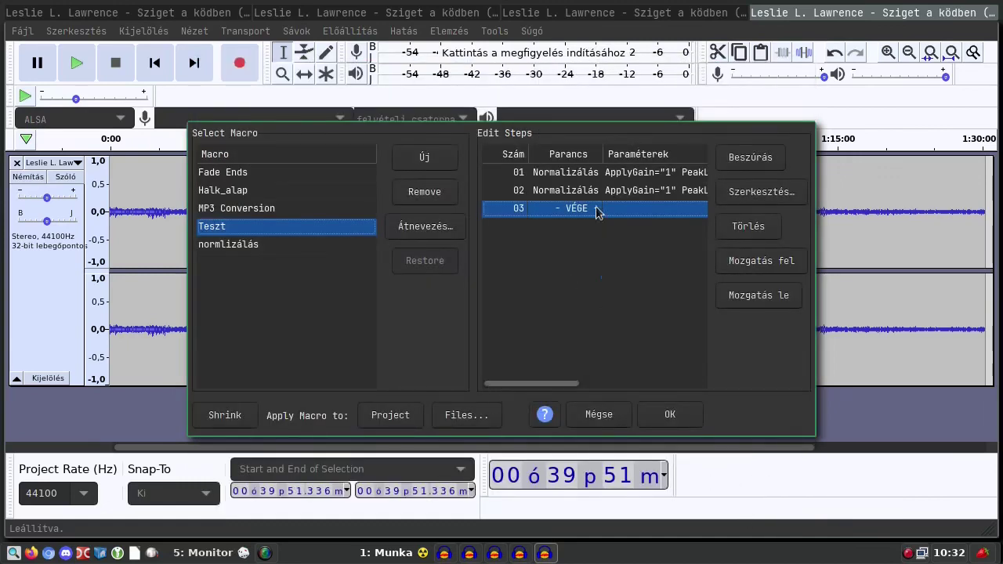
{"action": "left_click", "coordinate": [731, 154]}
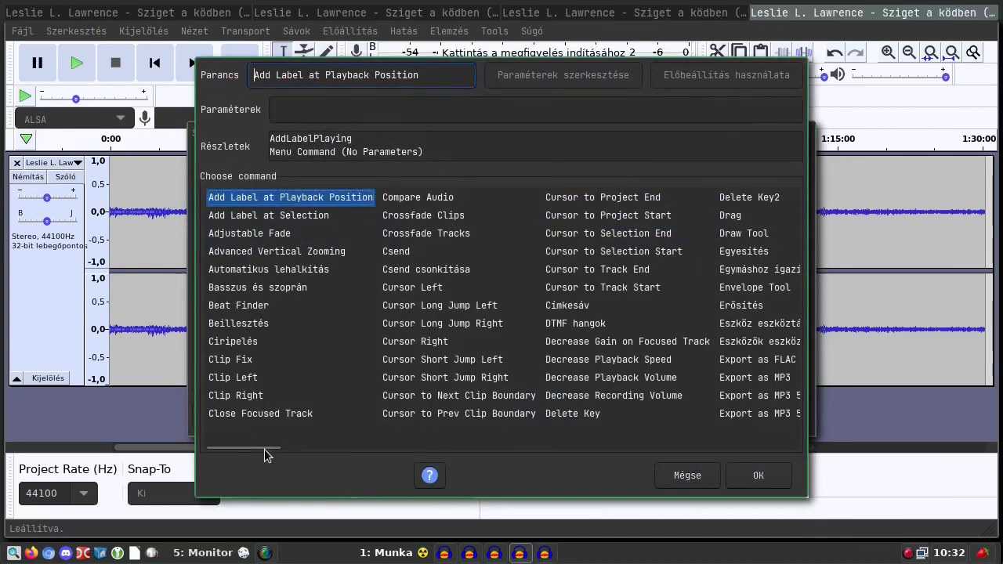
{"action": "left_click_drag", "start_coordinate": [264, 446], "coordinate": [498, 443]}
{"action": "left_click", "coordinate": [753, 268]}
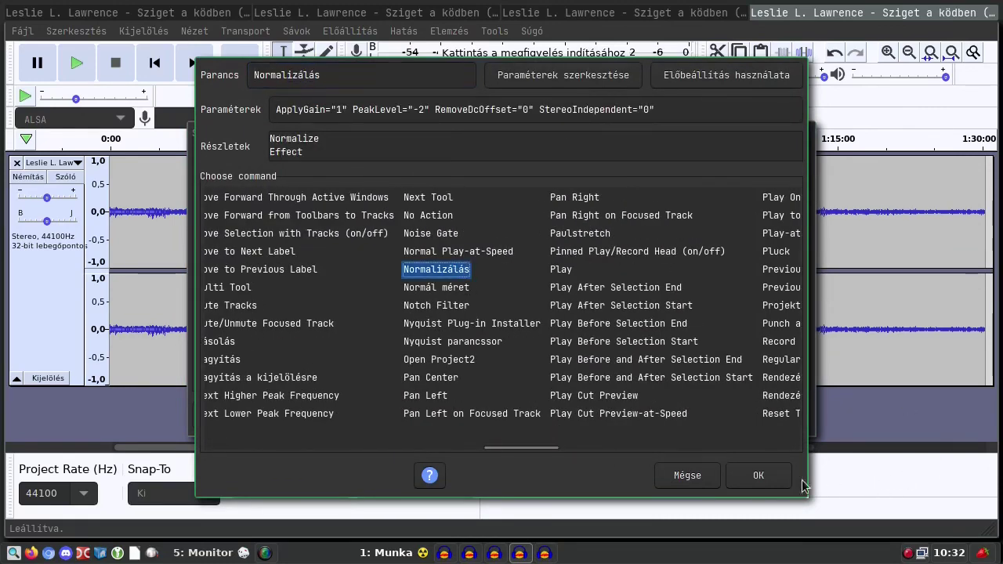
{"action": "left_click", "coordinate": [760, 475]}
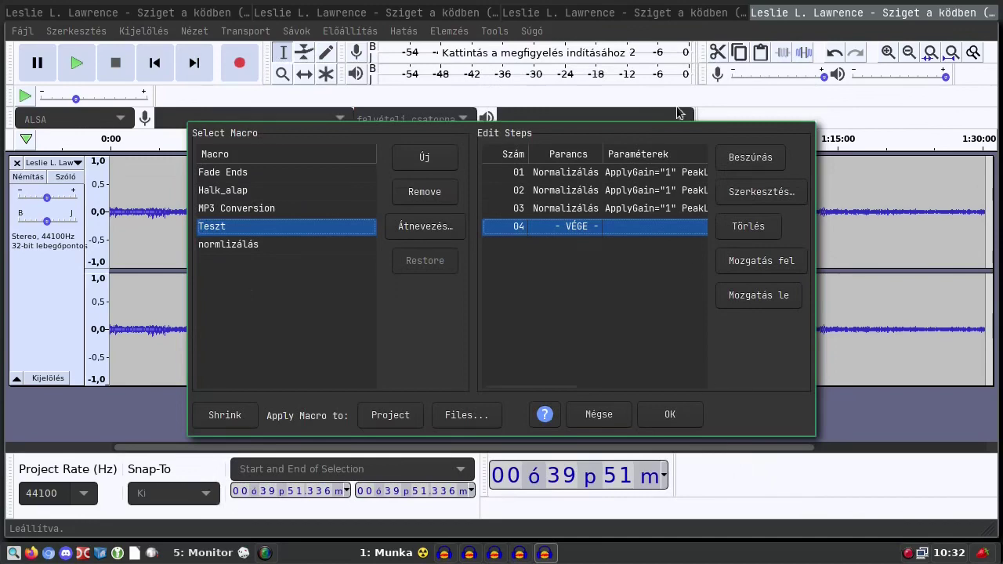
Step: Insert two Limiter commands into the Teszt macro after the three Normalizálás steps
{"action": "left_click", "coordinate": [754, 159]}
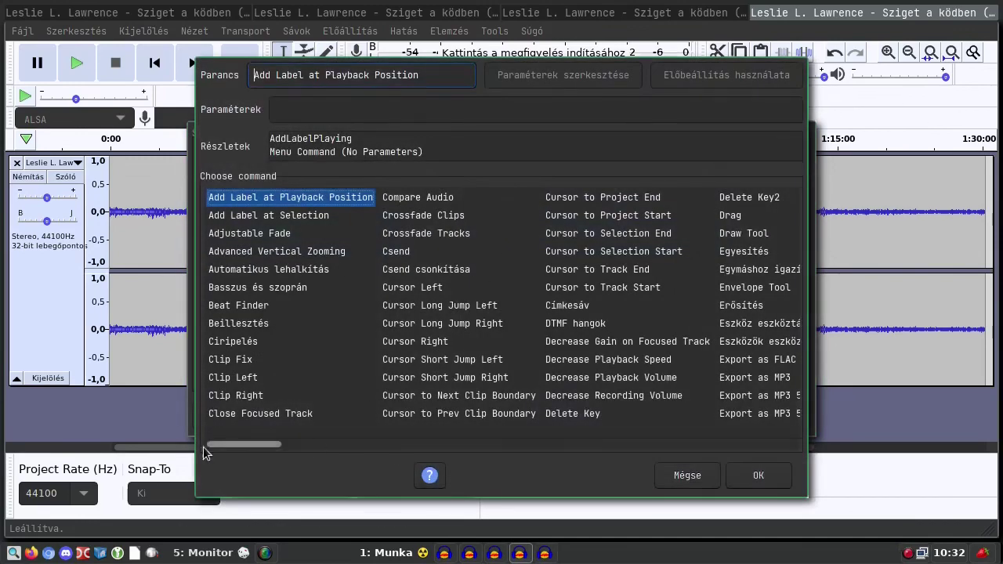
{"action": "left_click_drag", "start_coordinate": [232, 443], "coordinate": [411, 445]}
{"action": "left_click", "coordinate": [323, 413]}
{"action": "left_click", "coordinate": [758, 475]}
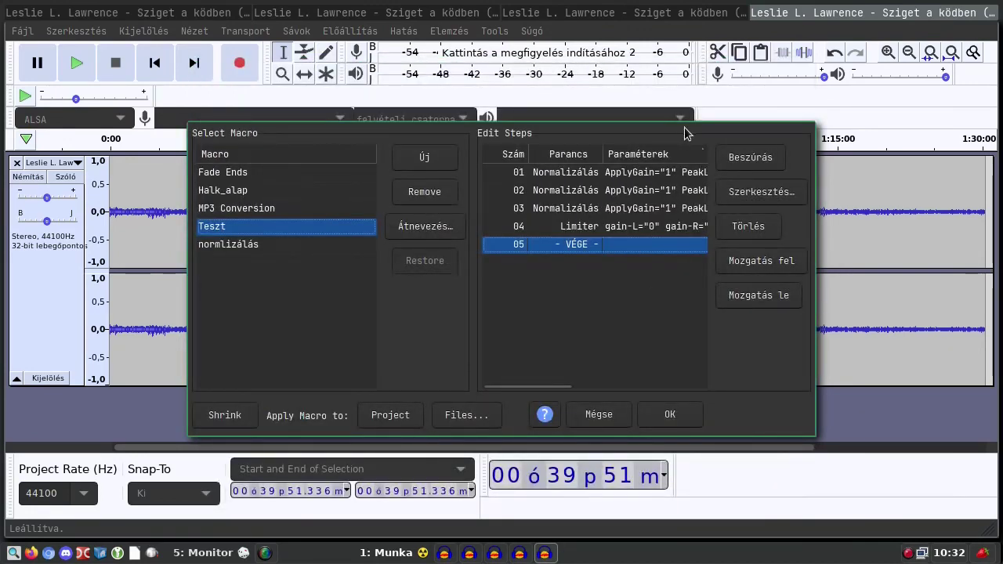
{"action": "left_click", "coordinate": [752, 157]}
{"action": "left_click_drag", "start_coordinate": [233, 451], "coordinate": [367, 445]}
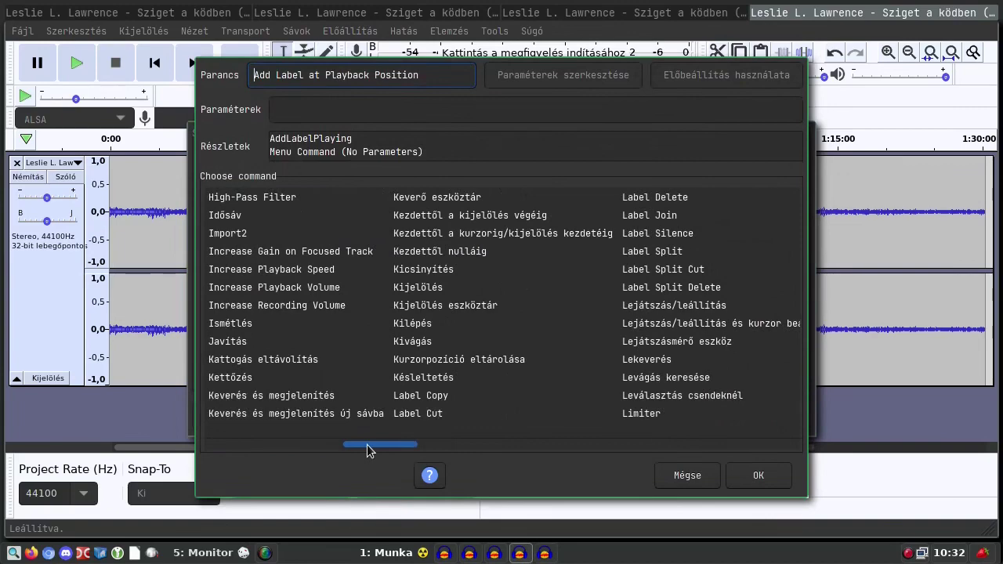
{"action": "left_click", "coordinate": [636, 414]}
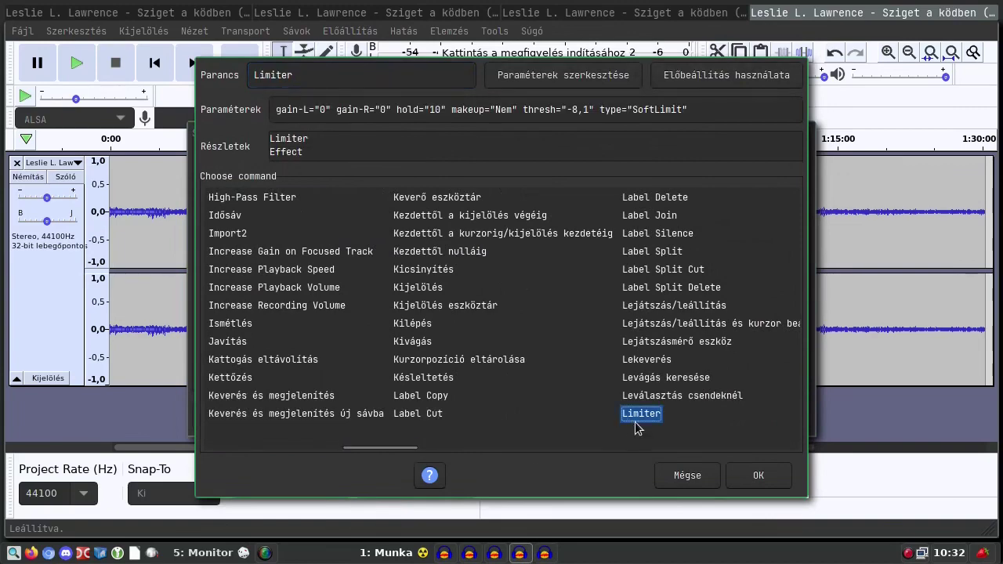
{"action": "left_click", "coordinate": [757, 474]}
Step: Insert the Csend csonkítása command as step 06, at the end of the Teszt macro
{"action": "left_click", "coordinate": [743, 159]}
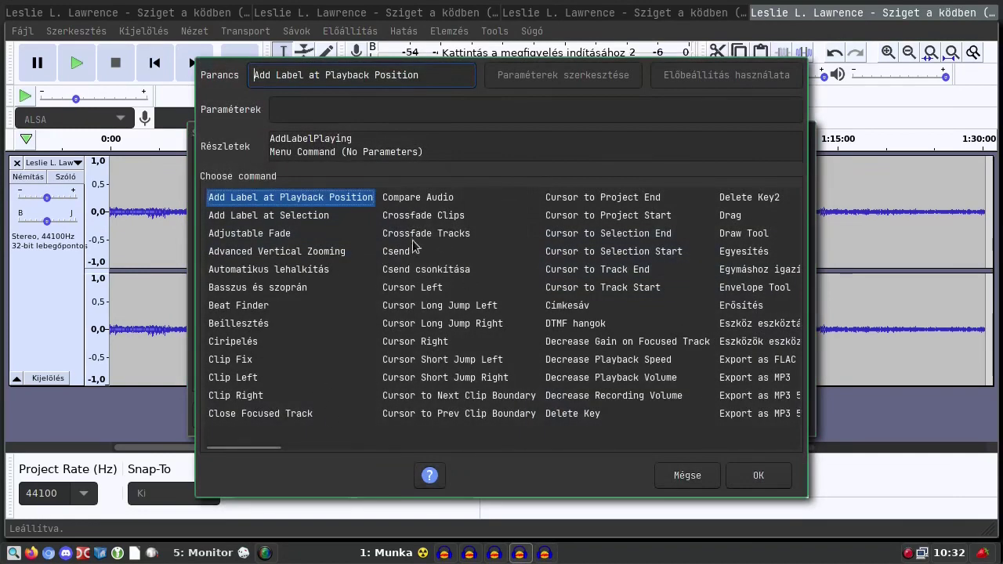
{"action": "left_click", "coordinate": [418, 270]}
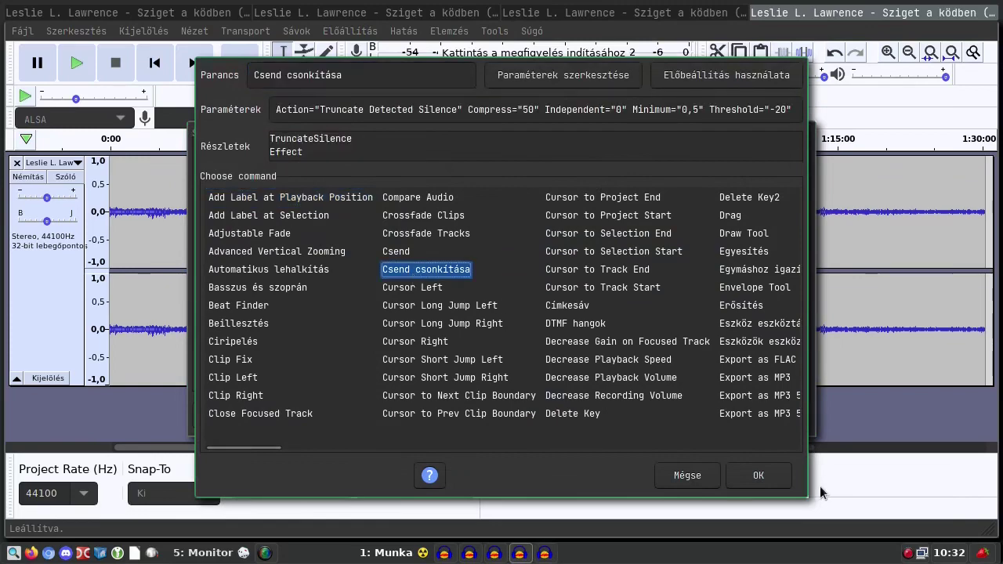
{"action": "left_click", "coordinate": [757, 475]}
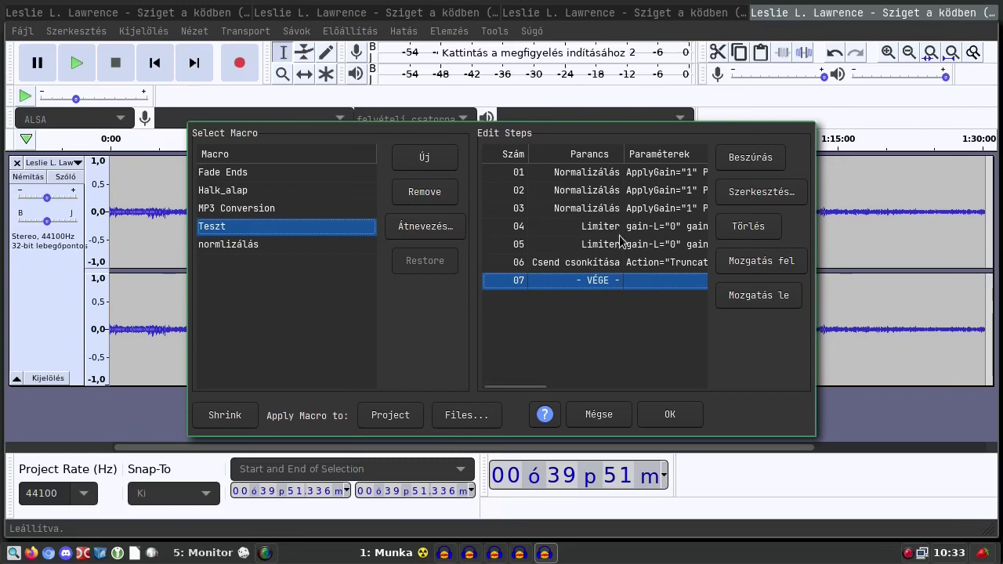
Step: Review the parameters of the Teszt macro's second Normalizálás step
{"action": "left_click", "coordinate": [615, 195]}
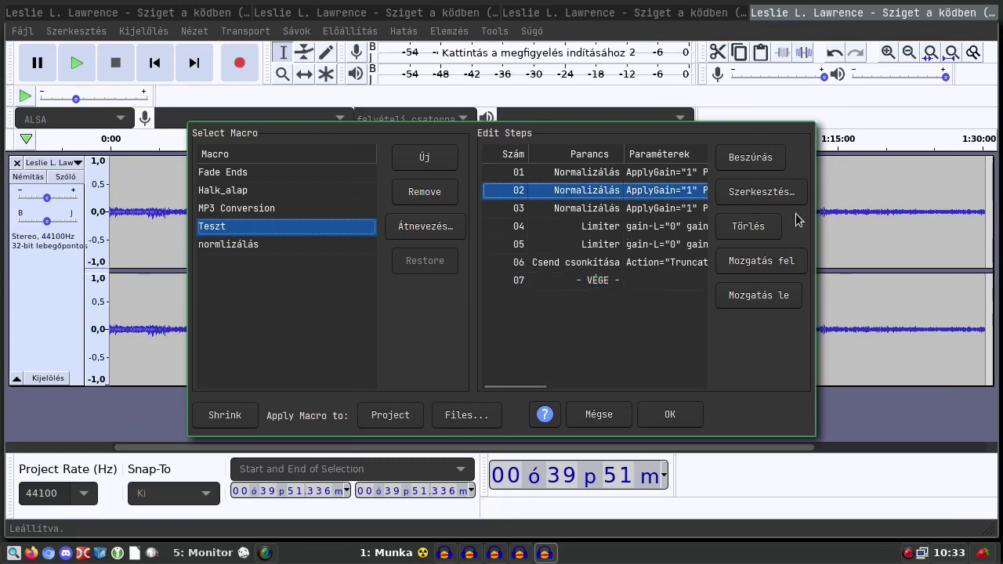
{"action": "left_click", "coordinate": [754, 198]}
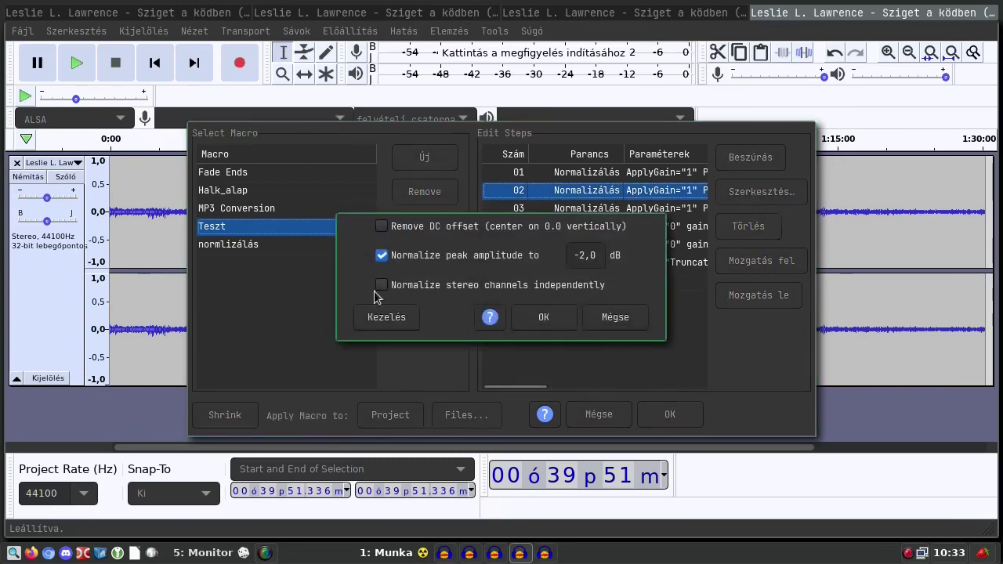
{"action": "left_click", "coordinate": [539, 323]}
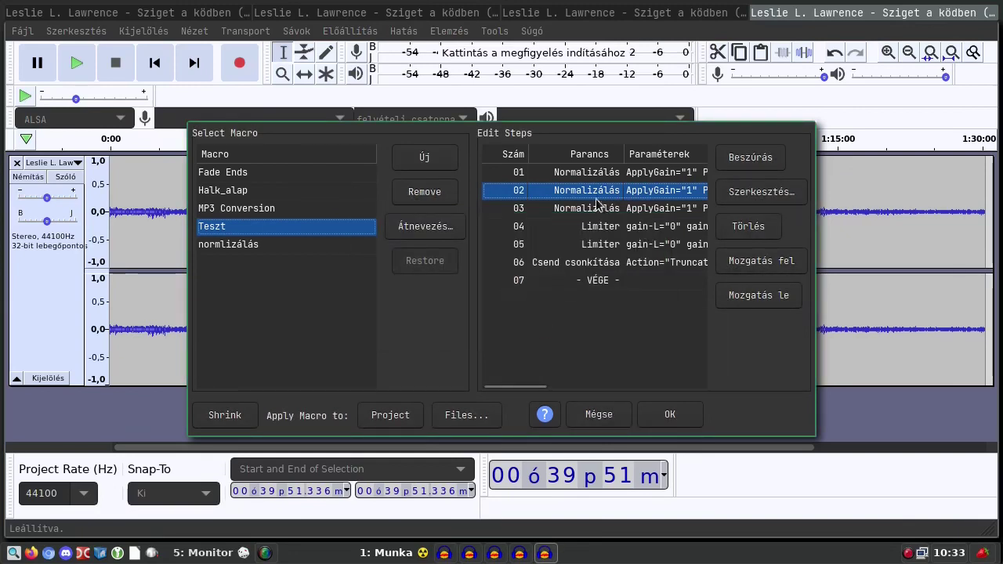
Step: Reorder the macro so the Limiters sit at steps 02 and 04, alternating with the Normalizálás steps, and save it
{"action": "left_click", "coordinate": [612, 232]}
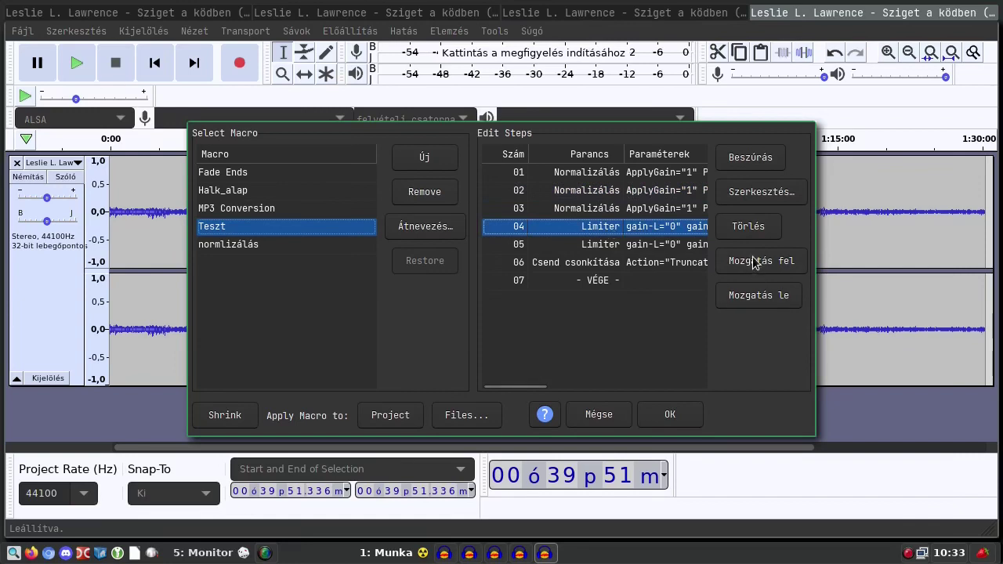
{"action": "left_click", "coordinate": [757, 262]}
{"action": "left_click", "coordinate": [757, 262]}
{"action": "left_click", "coordinate": [623, 209]}
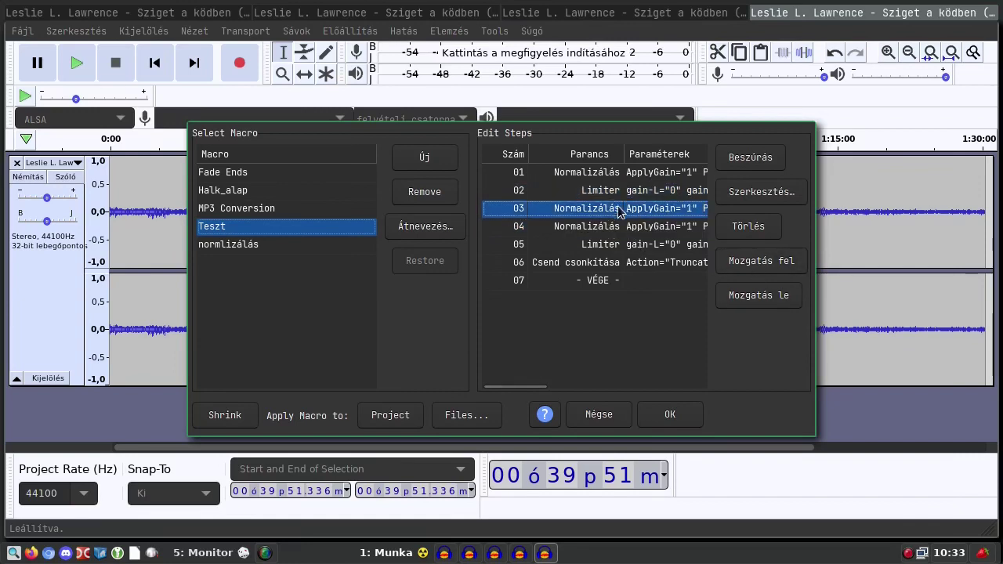
{"action": "left_click", "coordinate": [608, 248]}
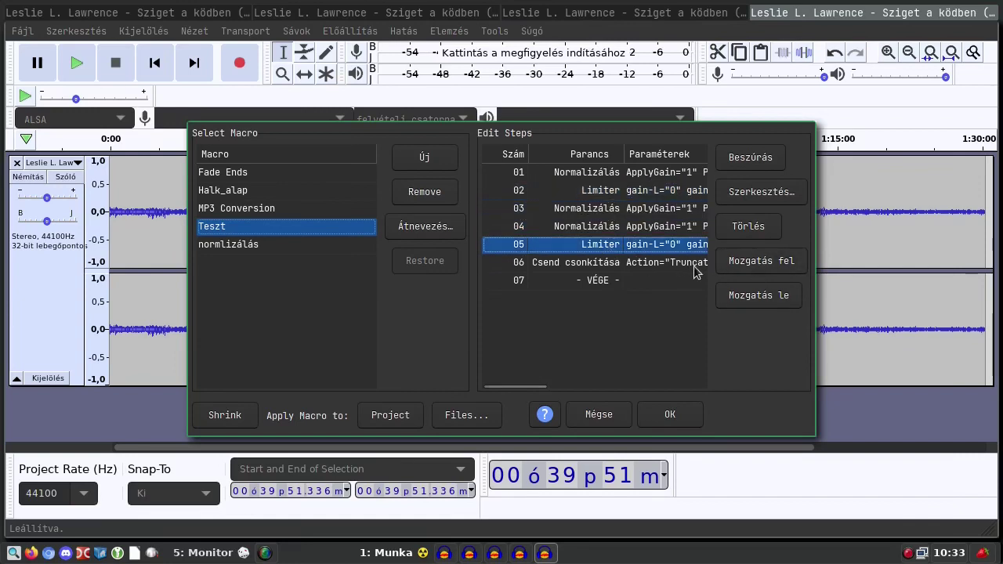
{"action": "left_click", "coordinate": [744, 263]}
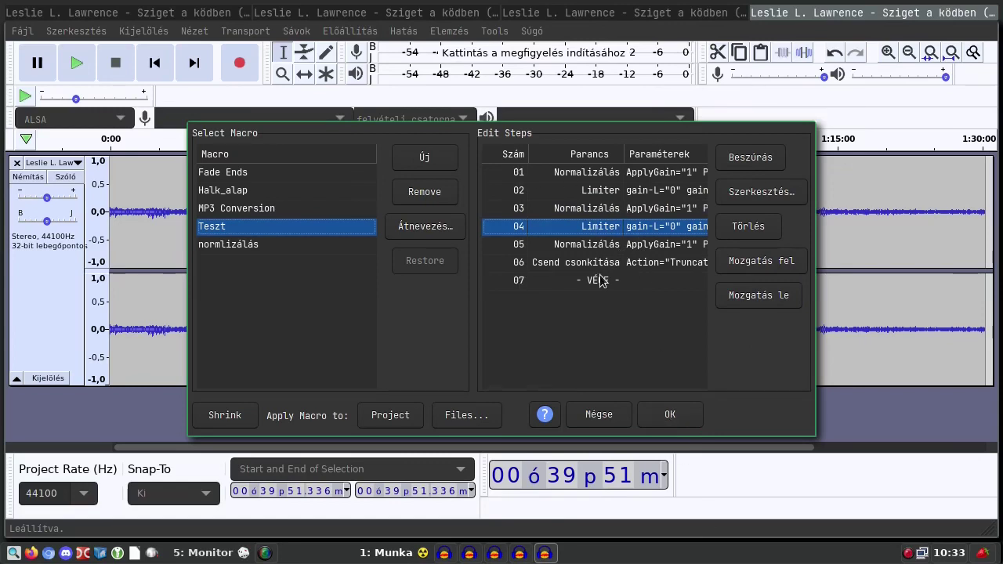
{"action": "left_click", "coordinate": [671, 414]}
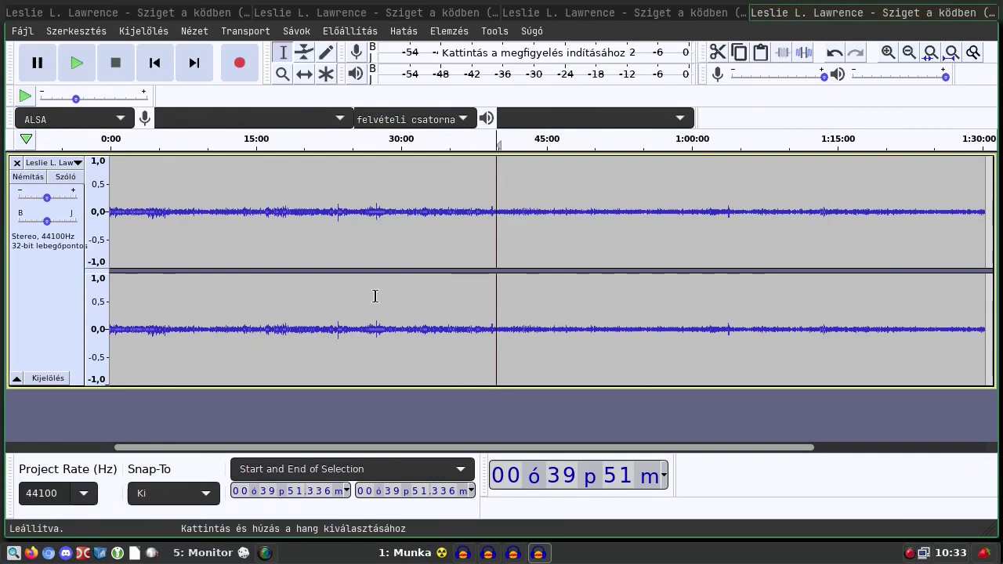
Step: Select the whole audio track, apply the Teszt macro to the project and close the macro manager
{"action": "left_click", "coordinate": [323, 318]}
{"action": "left_click_drag", "start_coordinate": [316, 317], "coordinate": [242, 298]}
{"action": "key", "text": "ctrl+a"}
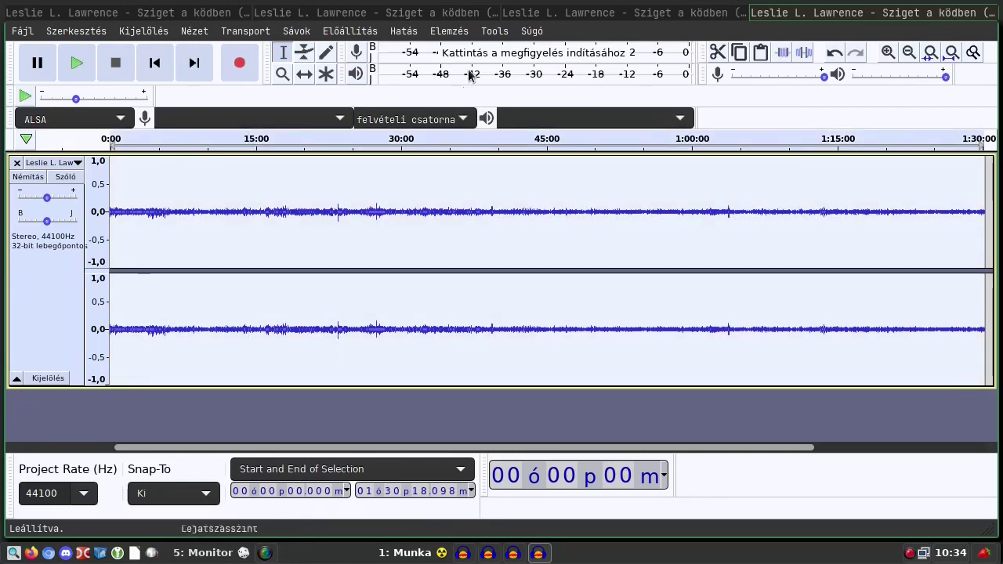
{"action": "left_click", "coordinate": [486, 31]}
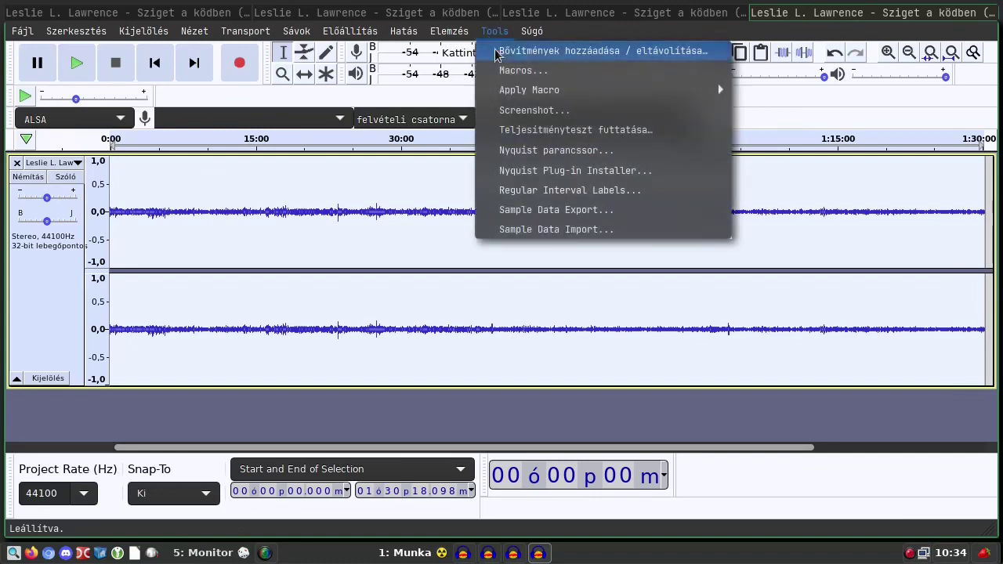
{"action": "left_click", "coordinate": [505, 69]}
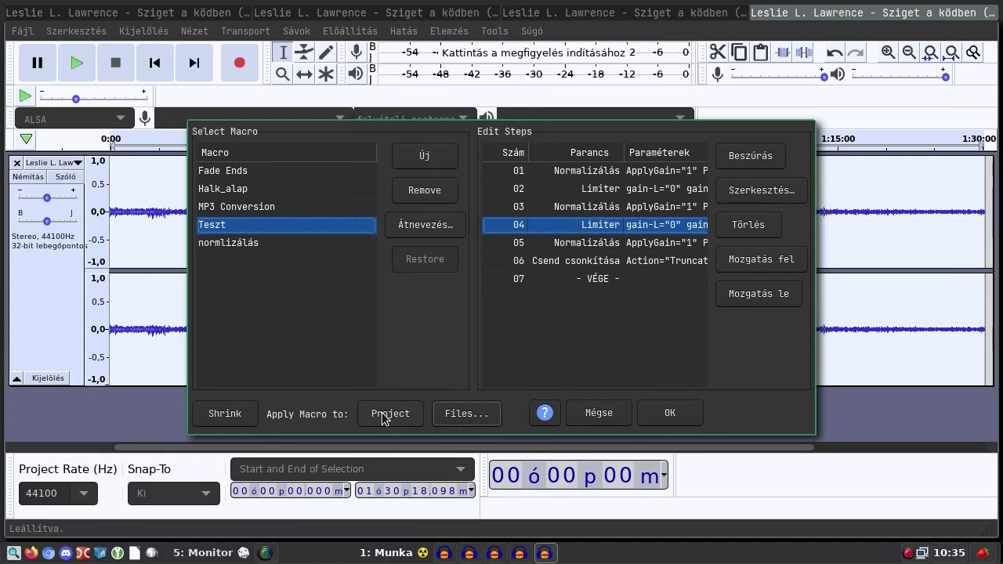
{"action": "left_click", "coordinate": [394, 415]}
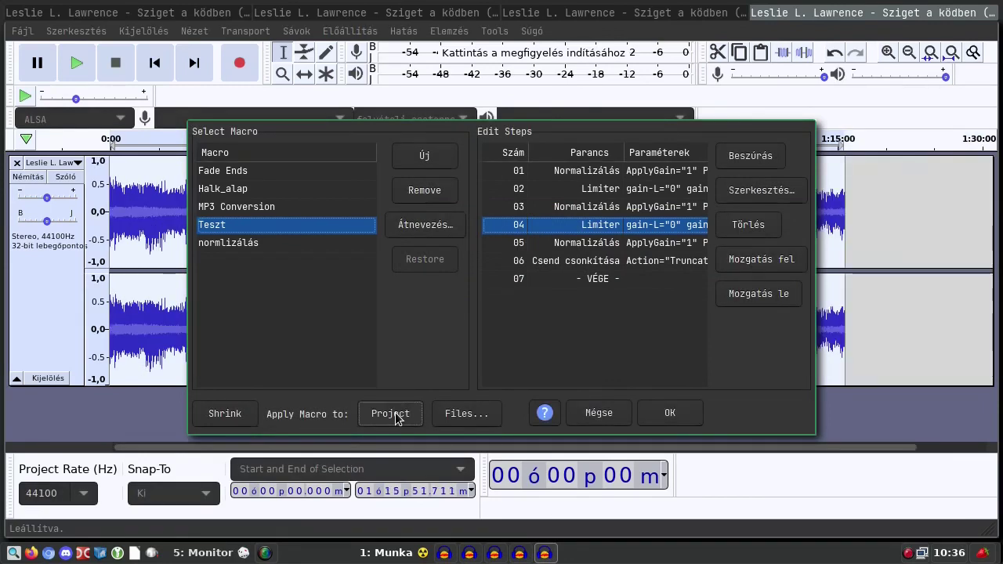
{"action": "left_click", "coordinate": [680, 415]}
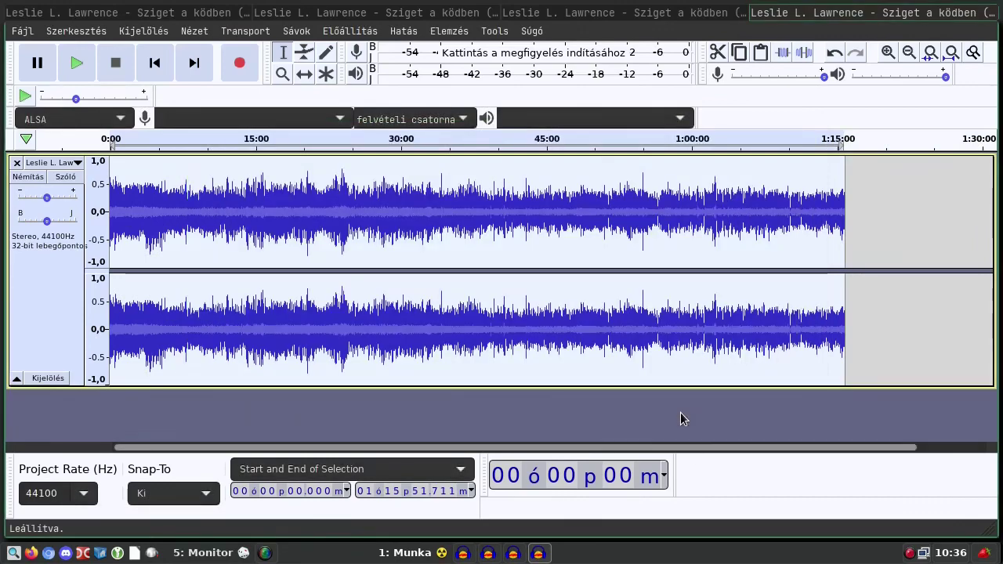